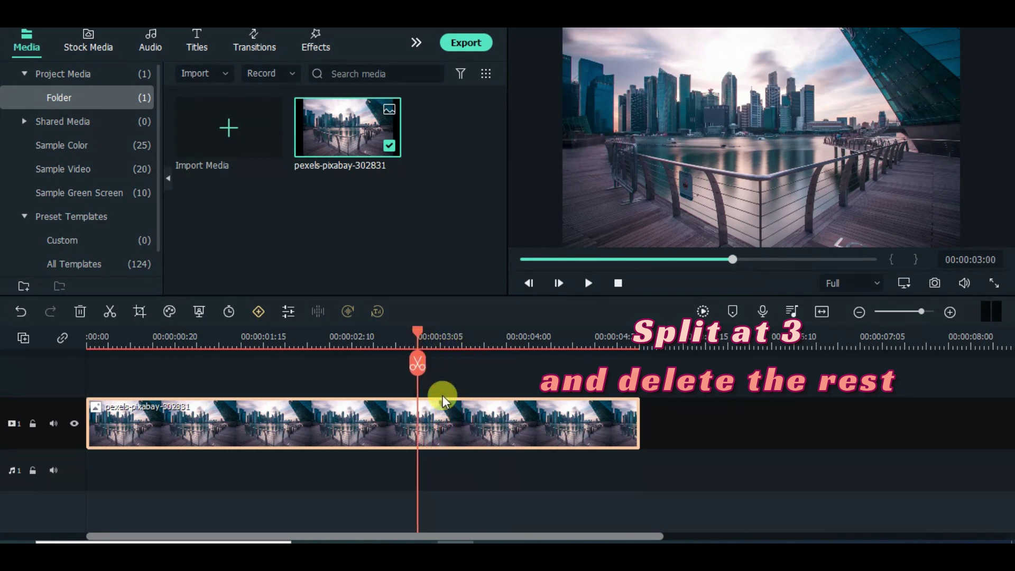
# Step: Split the photo clip at 3 seconds and delete the remainder
pyautogui.click(110, 311)
pyautogui.click(80, 311)
pyautogui.click(23, 338)
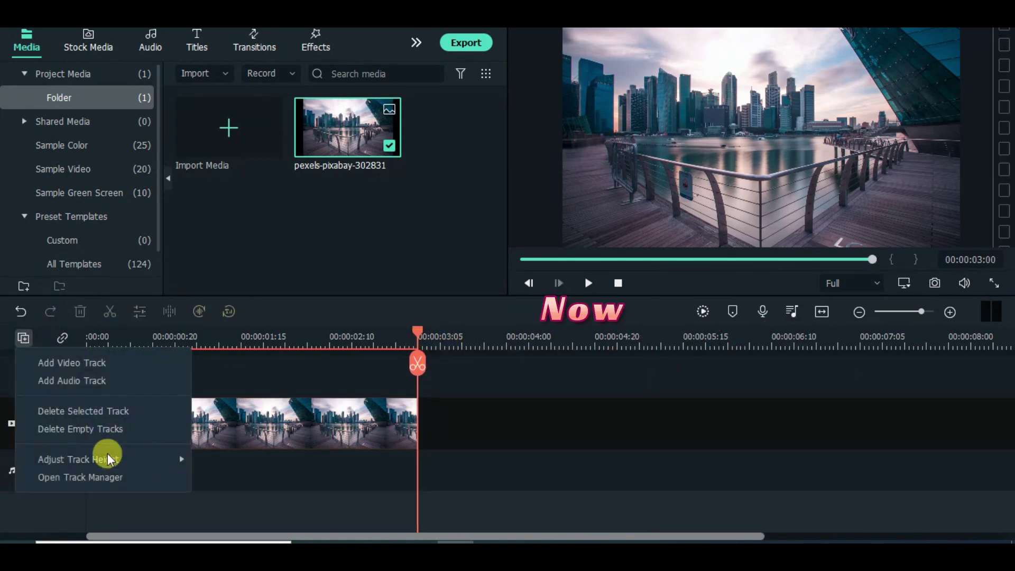
pyautogui.click(222, 464)
pyautogui.click(521, 259)
# Step: Copy the photo clip and paste it onto a newly added second video track
pyautogui.rightClick(206, 439)
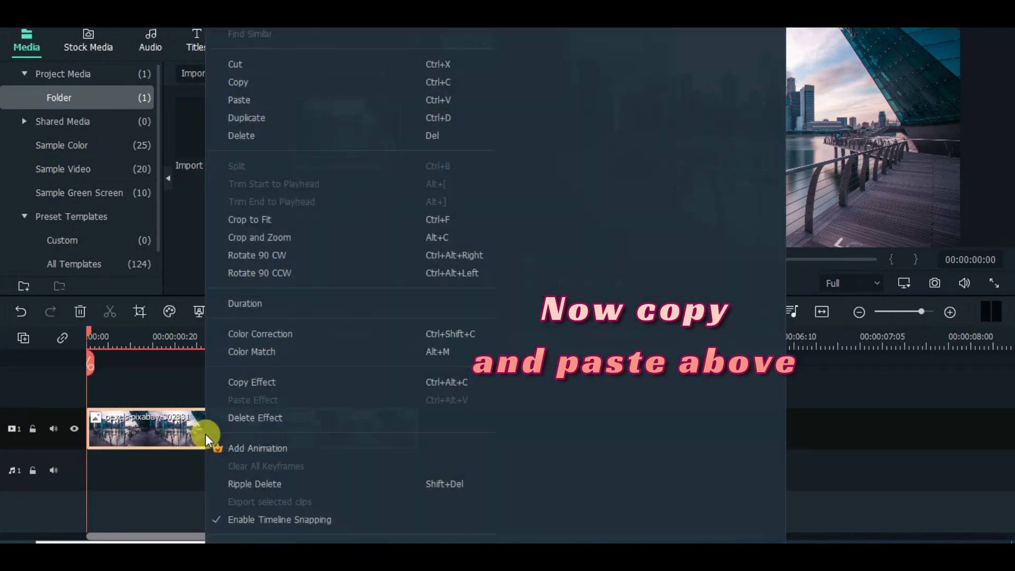
pyautogui.click(238, 82)
pyautogui.click(24, 337)
pyautogui.click(59, 359)
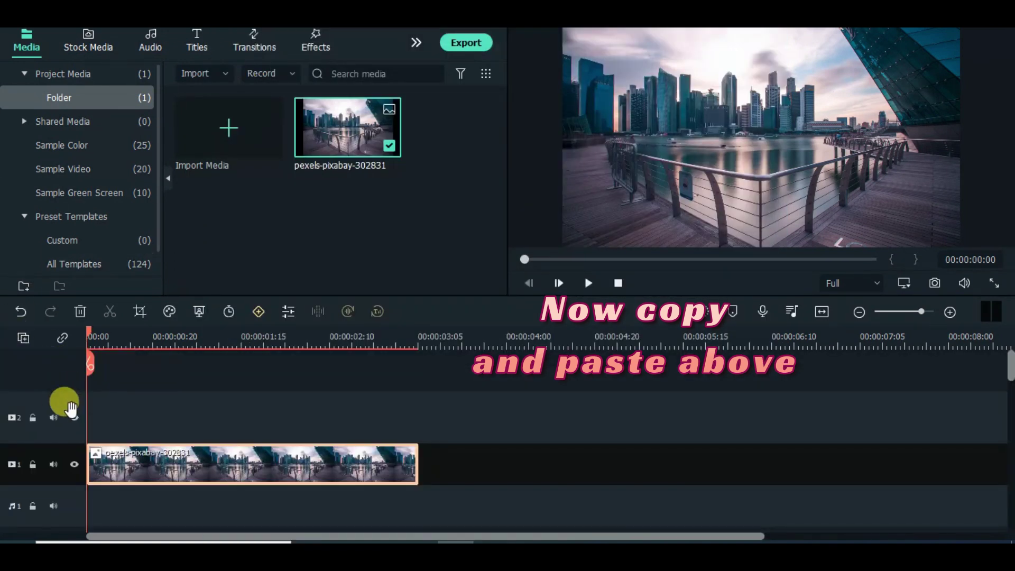
pyautogui.rightClick(103, 421)
pyautogui.click(137, 109)
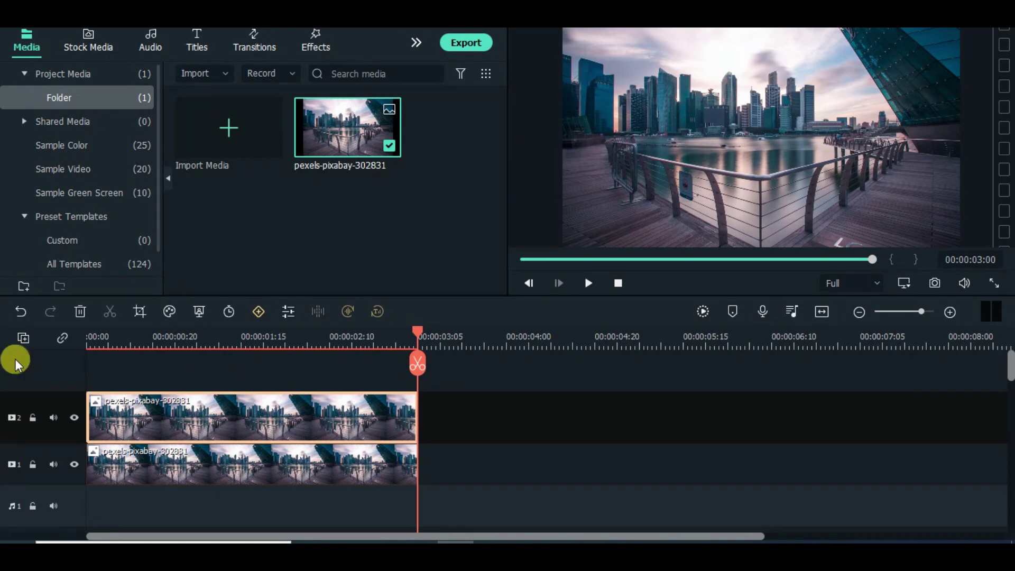
# Step: Set the track height to Small and open the copy's image settings
pyautogui.click(23, 338)
pyautogui.click(222, 458)
pyautogui.click(523, 259)
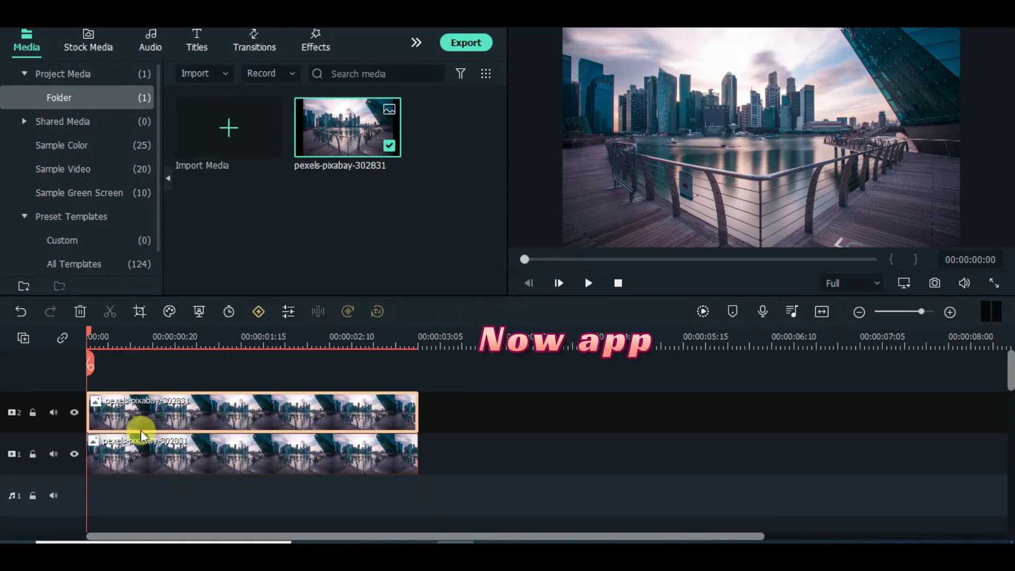
pyautogui.doubleClick(175, 404)
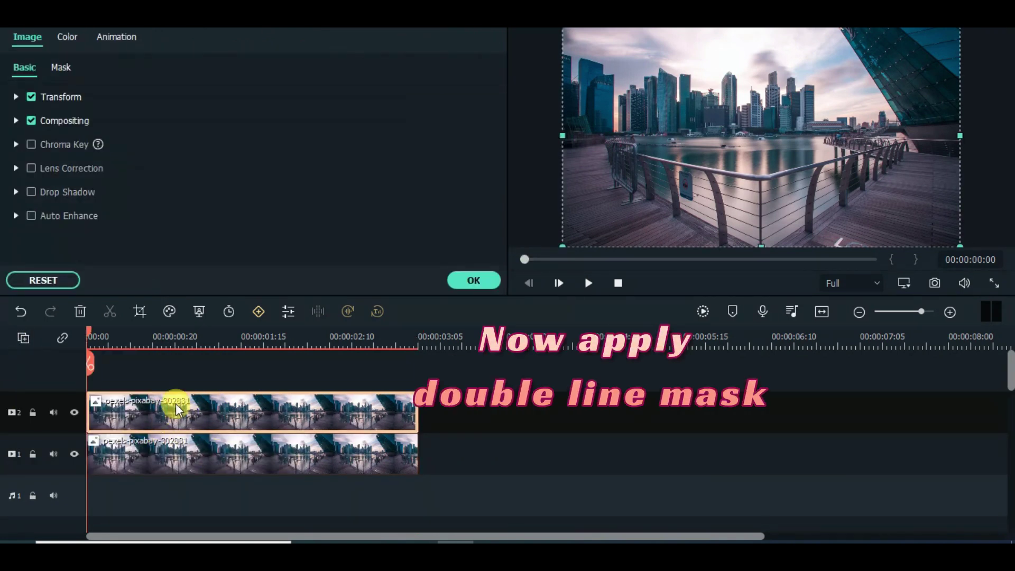
# Step: Hide the bottom video track and apply a Double line mask to the upper clip
pyautogui.click(63, 63)
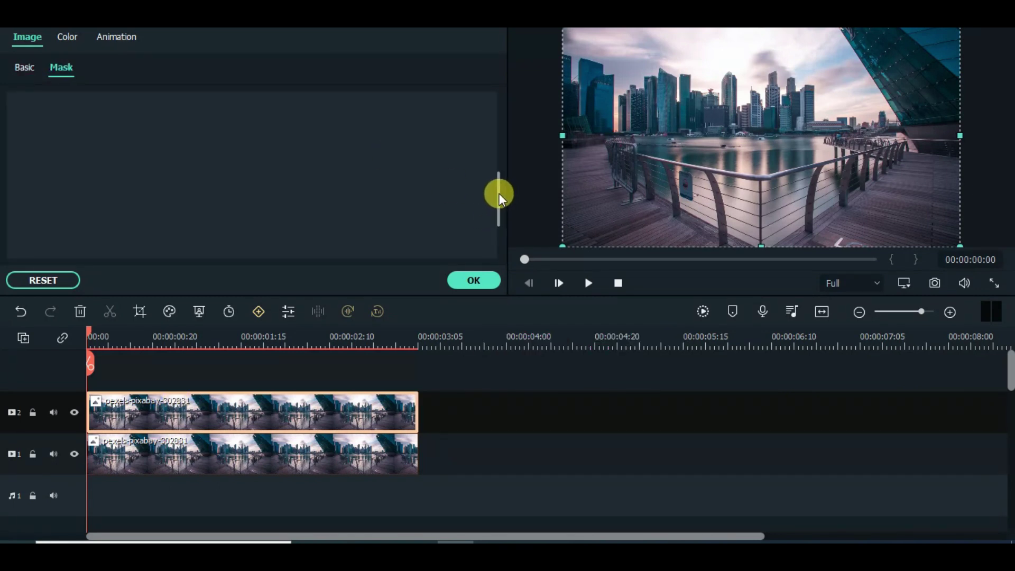
pyautogui.click(74, 455)
pyautogui.click(399, 152)
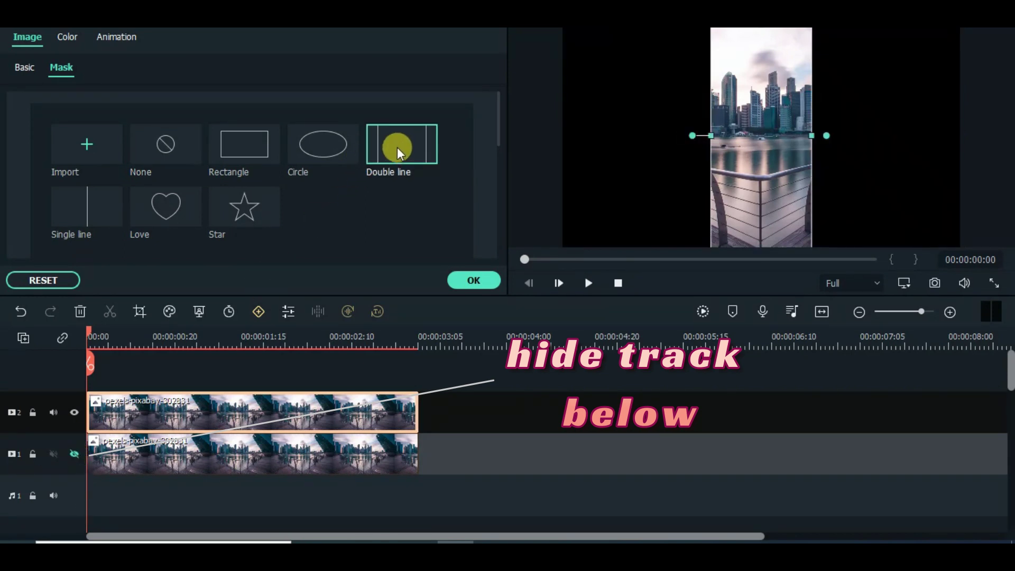
# Step: Set the mask width to 10 and shift its Position X to -142
pyautogui.moveTo(499, 113); pyautogui.dragTo(502, 206)
pyautogui.click(380, 164)
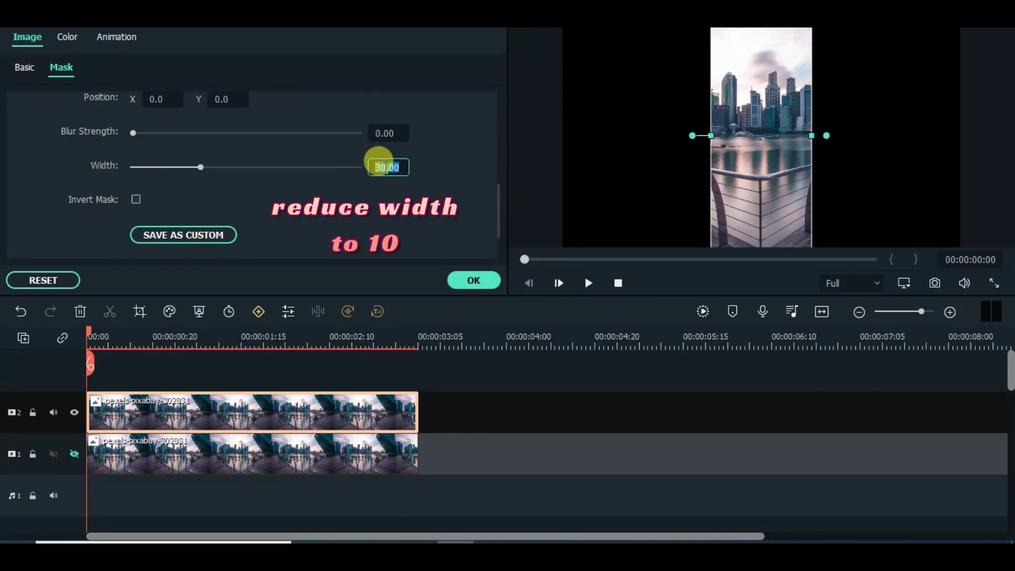
pyautogui.press('Return')
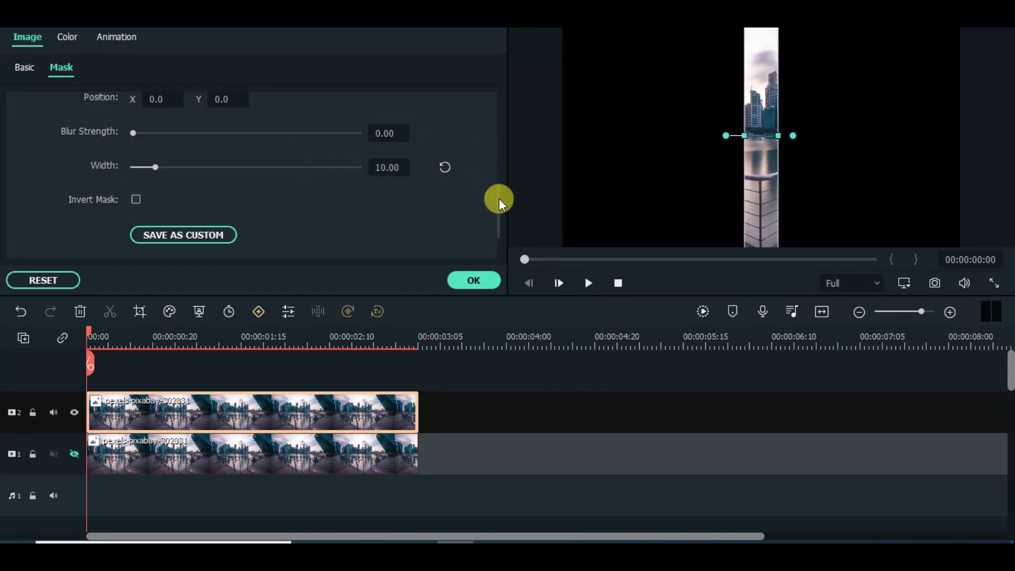
pyautogui.moveTo(499, 196); pyautogui.dragTo(499, 174)
pyautogui.moveTo(164, 162); pyautogui.dragTo(126, 162)
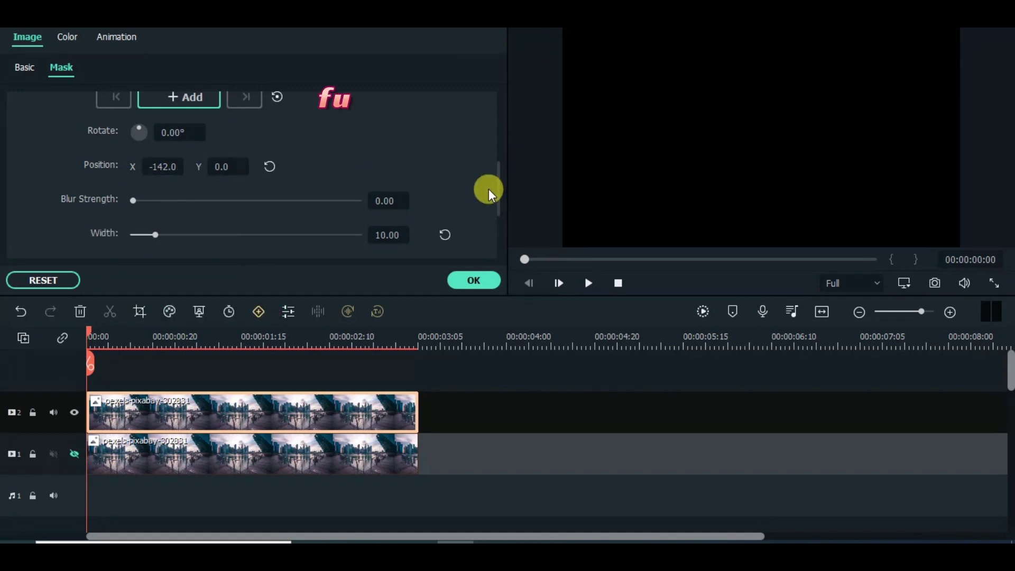
# Step: Keyframe the mask position at 0:00, then X -57 at 0:15 and X 3.0 at 0:24
pyautogui.moveTo(496, 178); pyautogui.dragTo(499, 157)
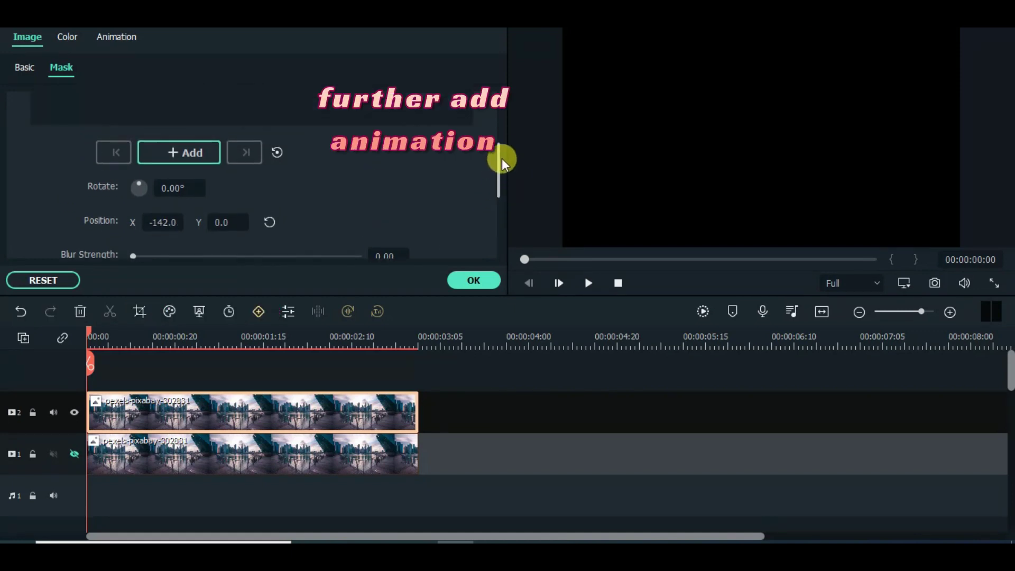
pyautogui.click(179, 159)
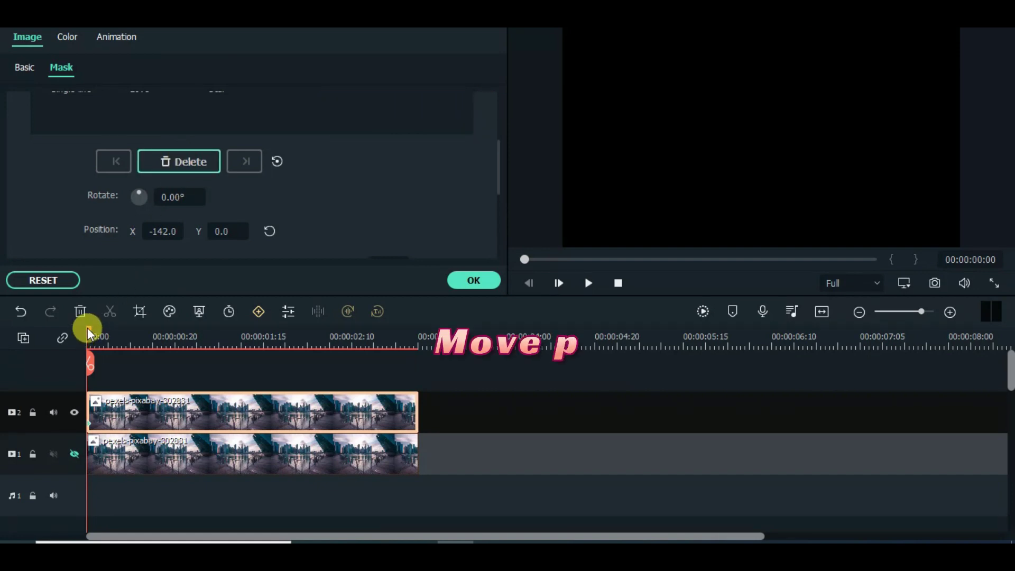
pyautogui.moveTo(90, 328); pyautogui.dragTo(107, 332)
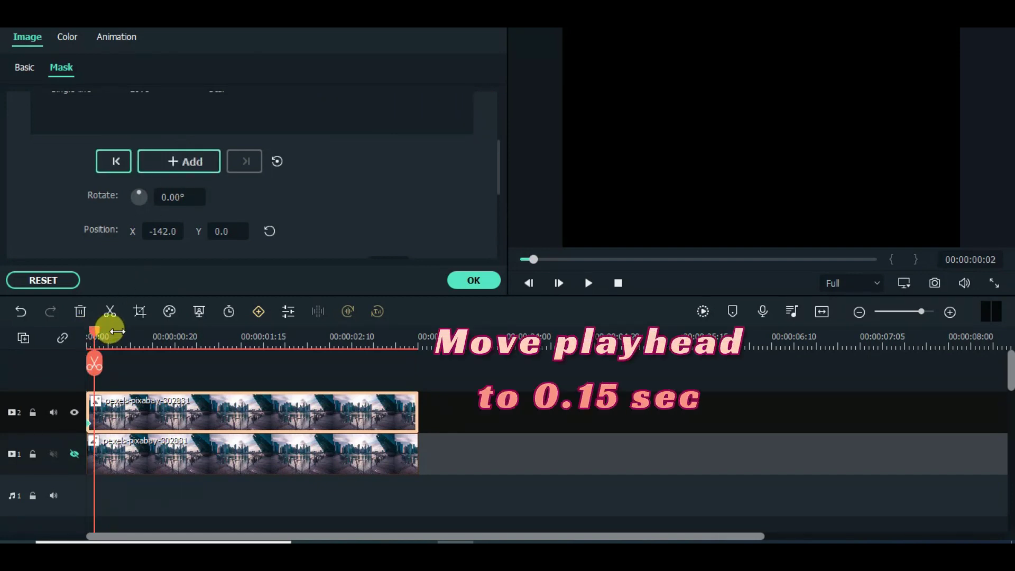
pyautogui.moveTo(124, 331); pyautogui.dragTo(152, 334)
pyautogui.moveTo(161, 234)
pyautogui.mouseDown()
pyautogui.moveTo(185, 234)
pyautogui.moveTo(170, 225)
pyautogui.mouseUp()
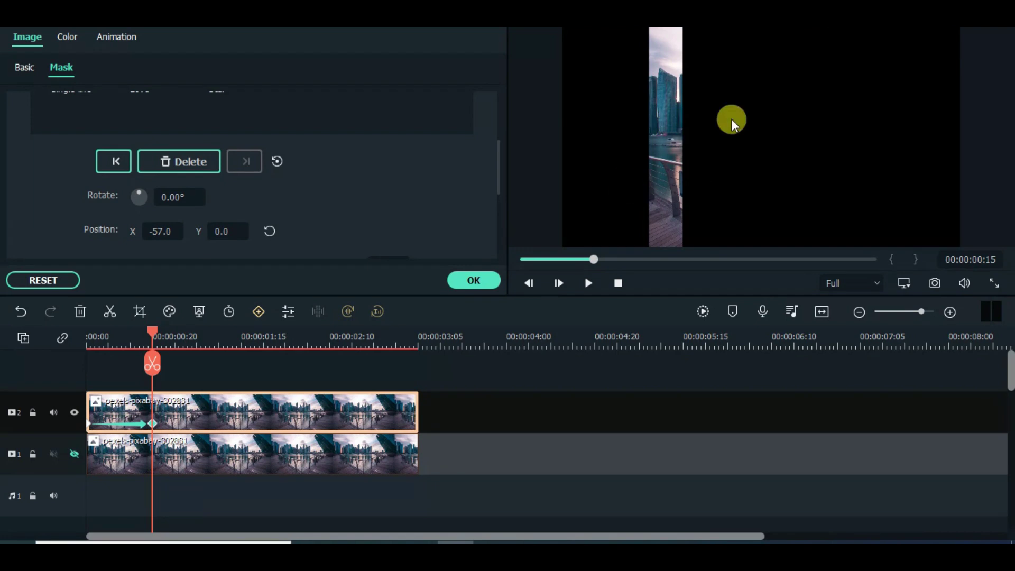
pyautogui.moveTo(159, 328); pyautogui.dragTo(191, 330)
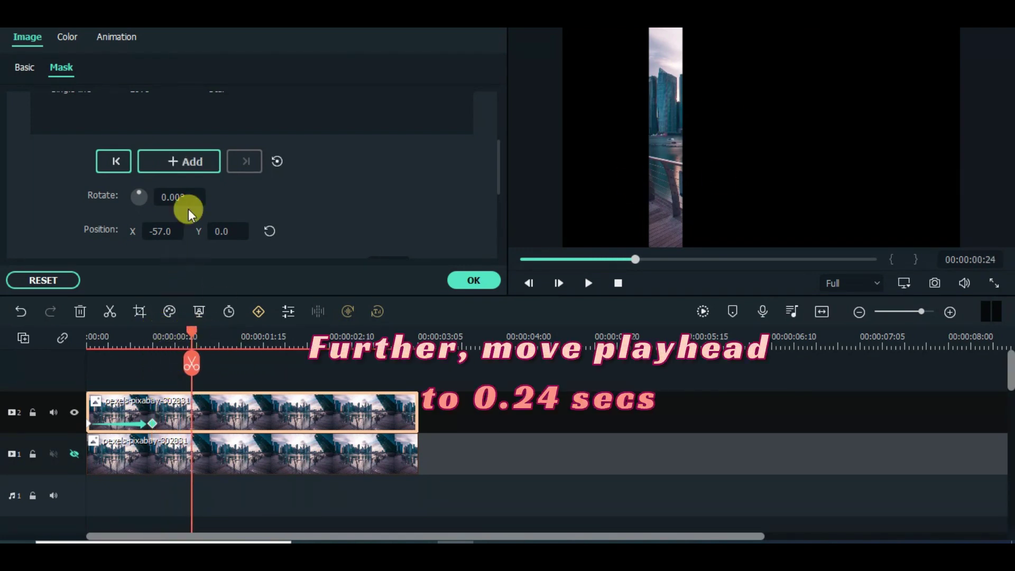
pyautogui.moveTo(142, 231); pyautogui.dragTo(174, 230)
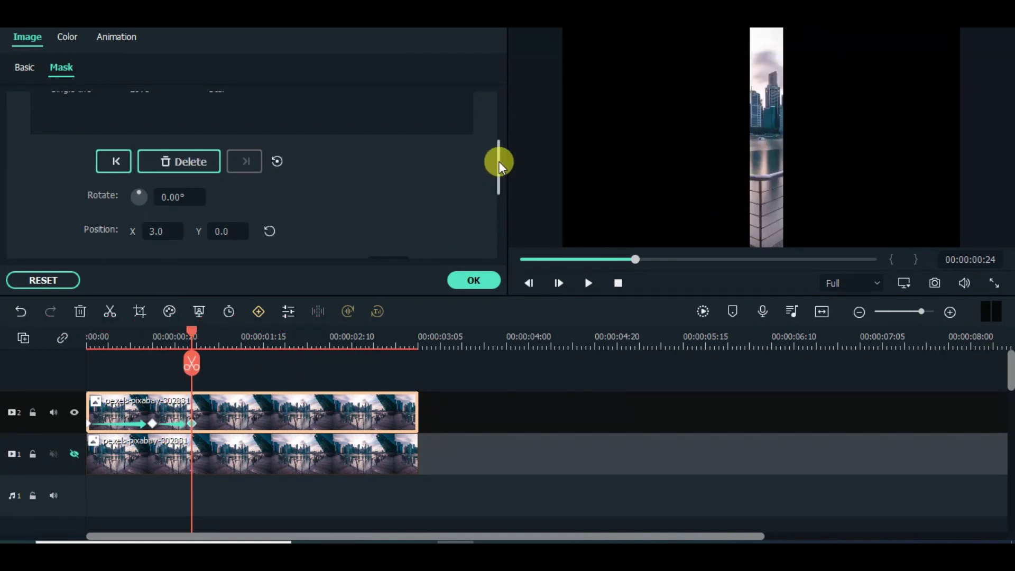
pyautogui.moveTo(499, 161); pyautogui.dragTo(497, 208)
# Step: Set the mask width to 15 at 0:24
pyautogui.click(388, 161)
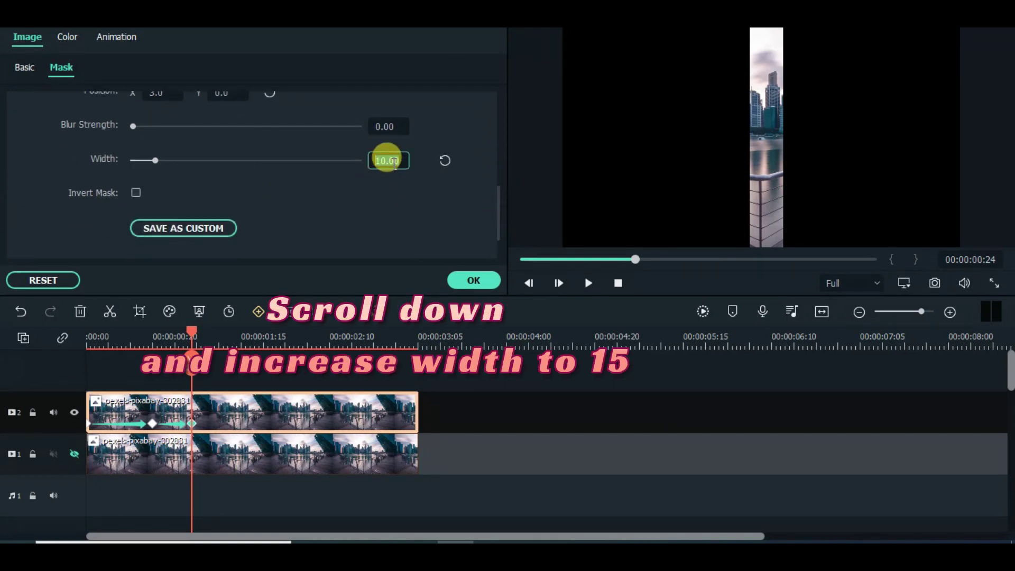
pyautogui.write('15')
pyautogui.press('Return')
pyautogui.moveTo(499, 233); pyautogui.dragTo(500, 164)
# Step: At 1:15, push the mask off the right edge to X 140 with width 25, and confirm
pyautogui.moveTo(191, 334); pyautogui.dragTo(265, 341)
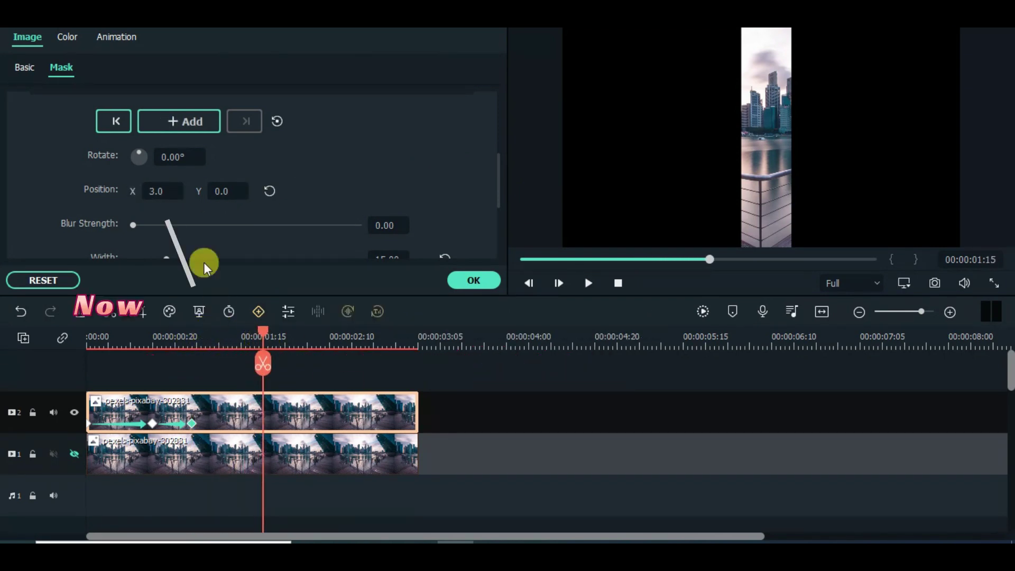
pyautogui.moveTo(145, 190); pyautogui.dragTo(154, 191)
pyautogui.moveTo(771, 137); pyautogui.dragTo(959, 138)
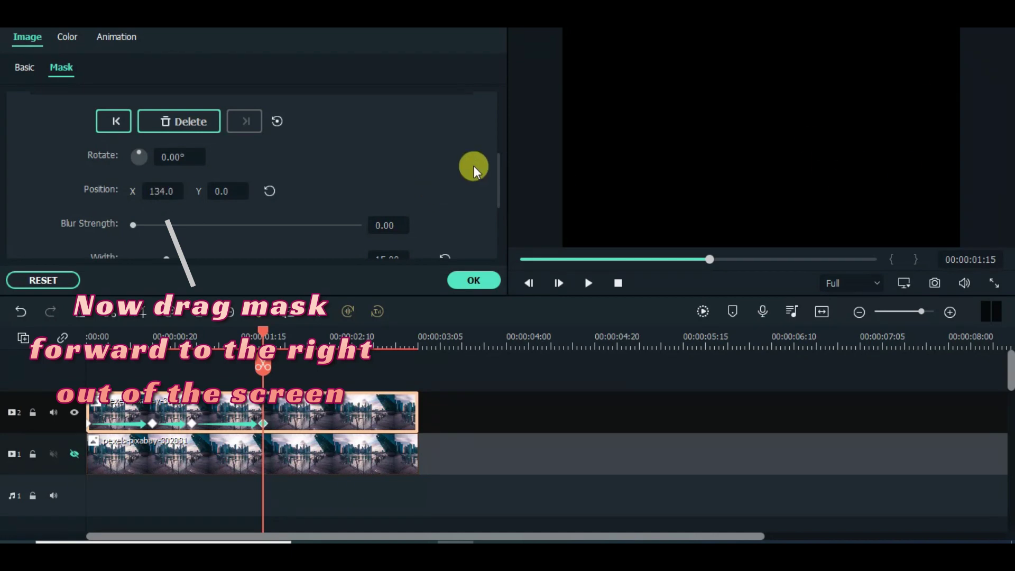
pyautogui.scroll(-2, 473, 166)
pyautogui.click(391, 158)
pyautogui.write('2')
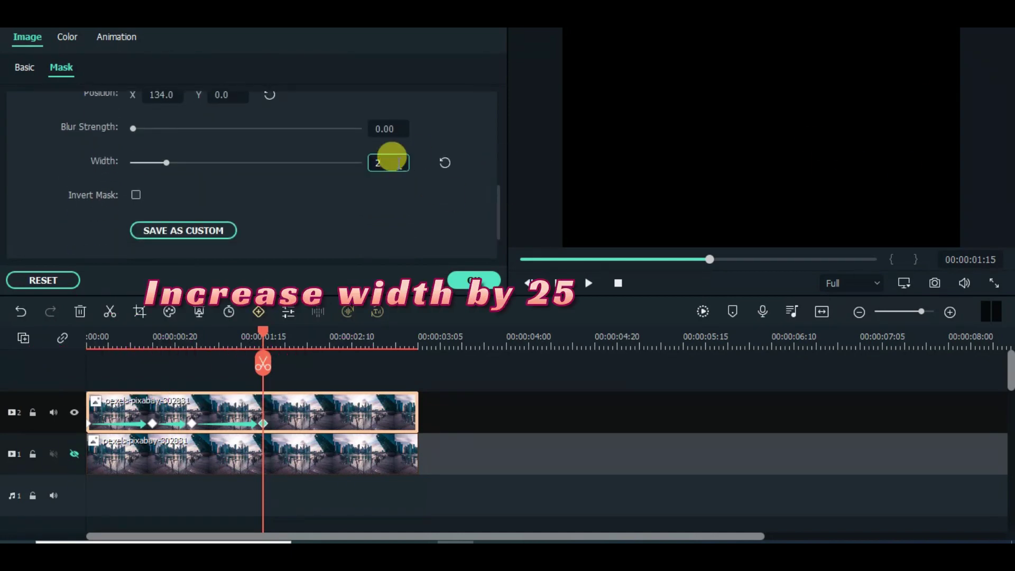
pyautogui.write('5')
pyautogui.press('Return')
pyautogui.scroll(2, 503, 168)
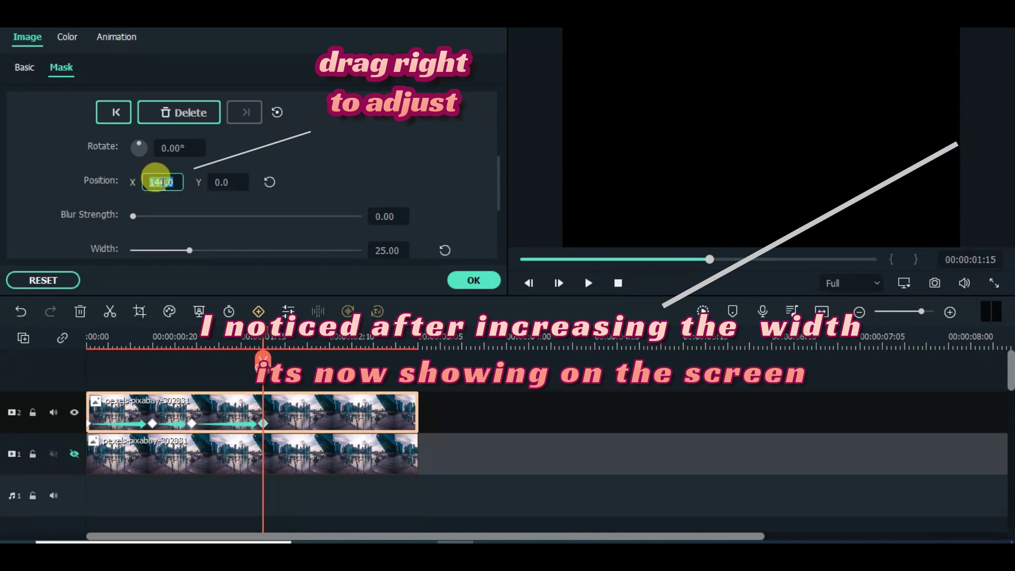
pyautogui.click(473, 280)
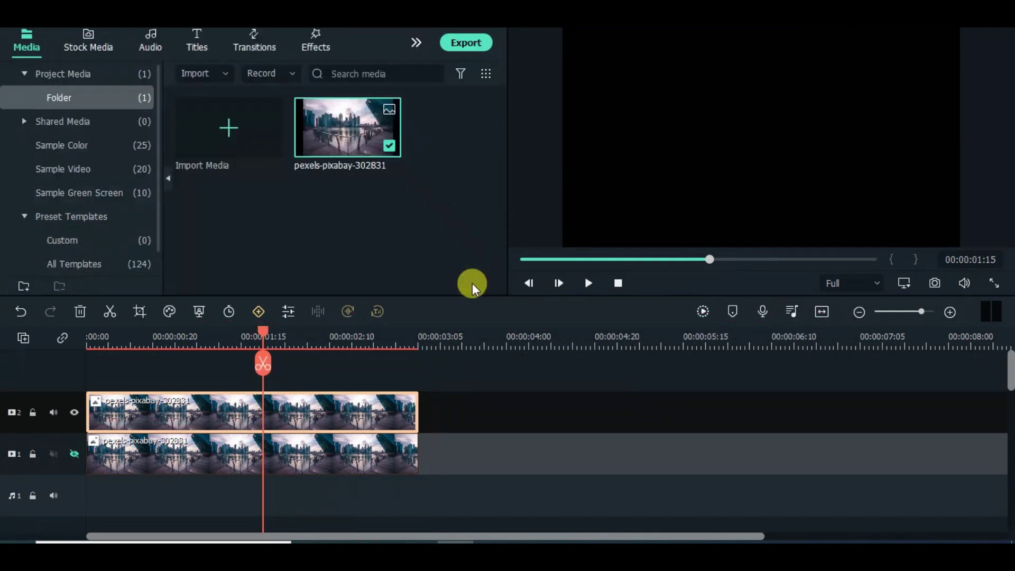
# Step: Play back the masked strip animation from the start
pyautogui.click(523, 259)
pyautogui.click(581, 291)
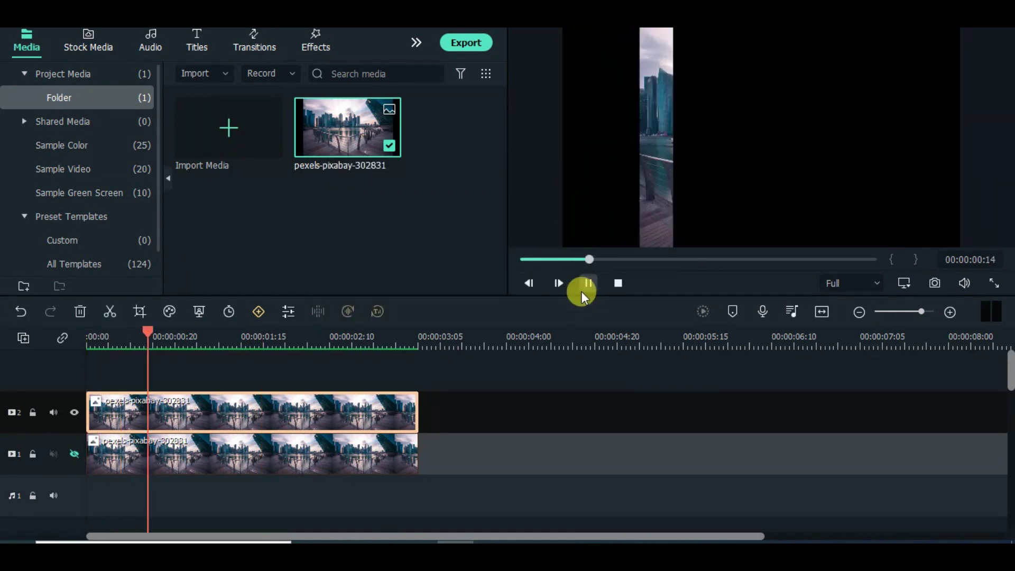
pyautogui.click(522, 259)
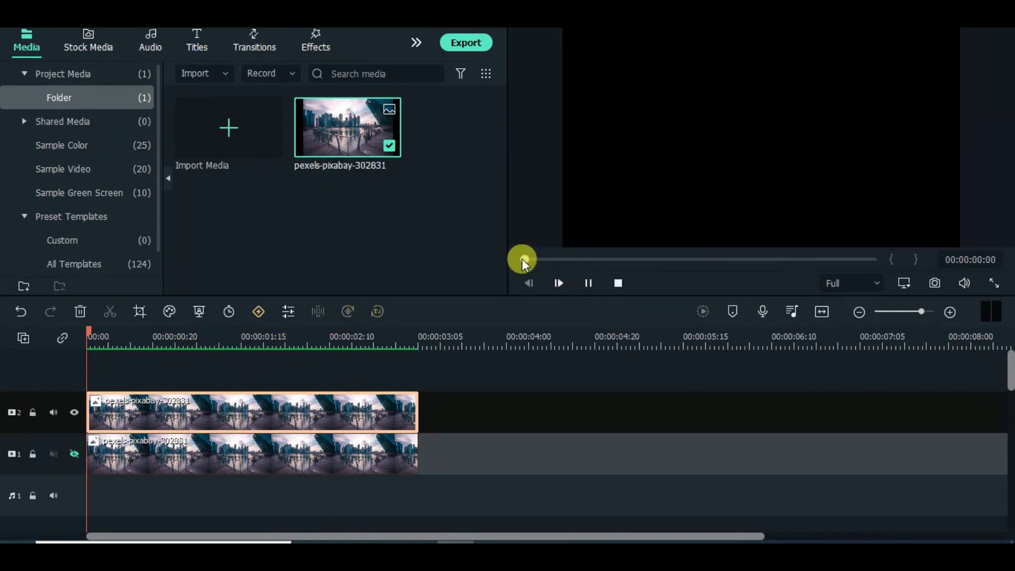
pyautogui.click(588, 286)
pyautogui.click(523, 260)
# Step: Show the bottom video track again, render the preview, and play the stacked tracks
pyautogui.click(73, 453)
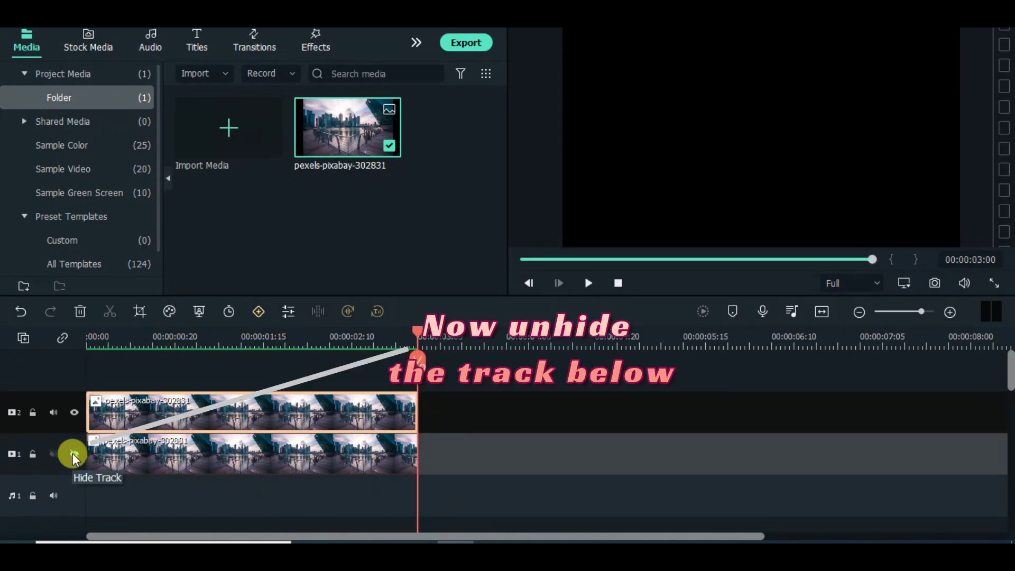
pyautogui.click(523, 262)
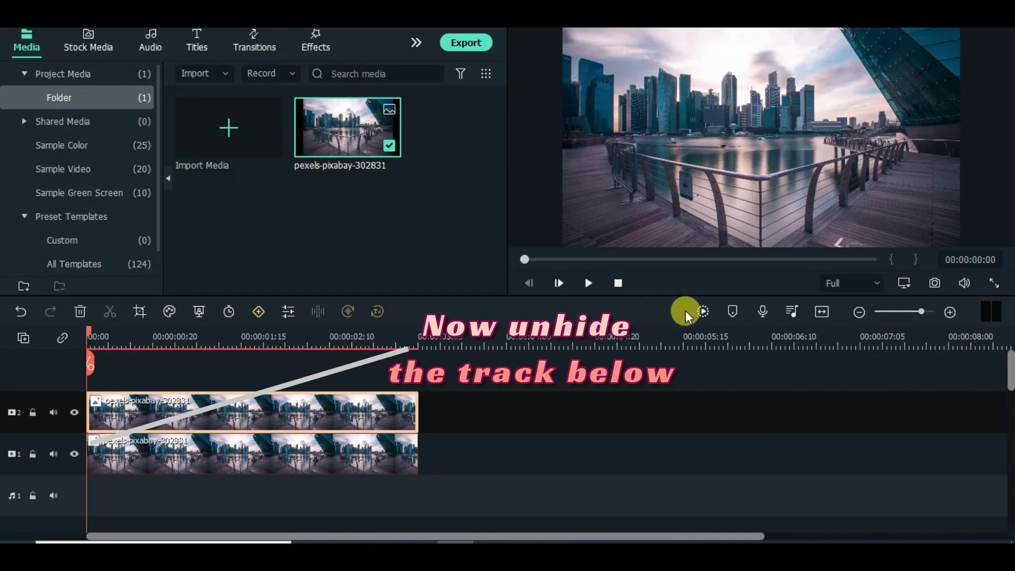
pyautogui.click(702, 311)
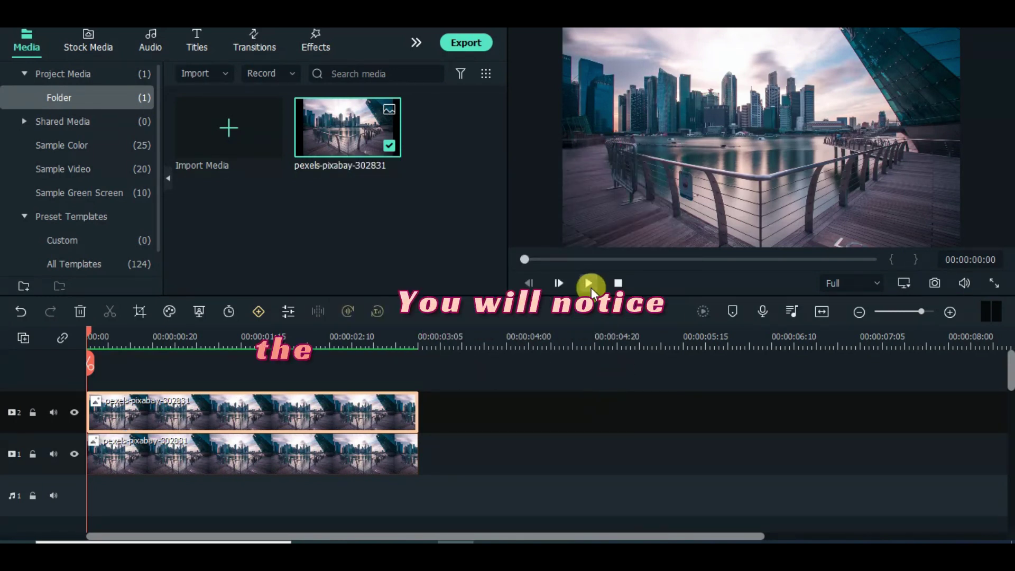
pyautogui.click(589, 284)
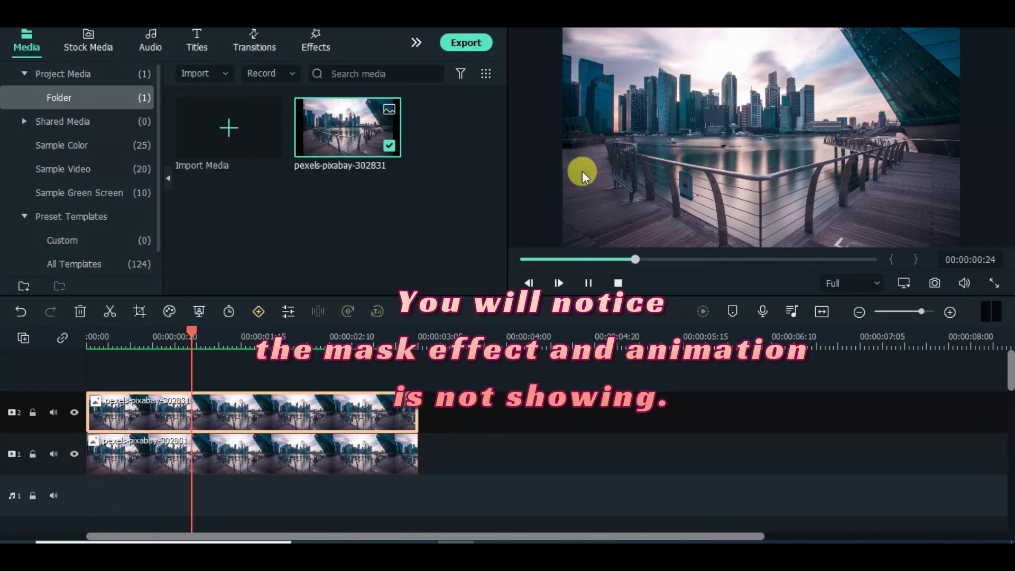
pyautogui.click(588, 283)
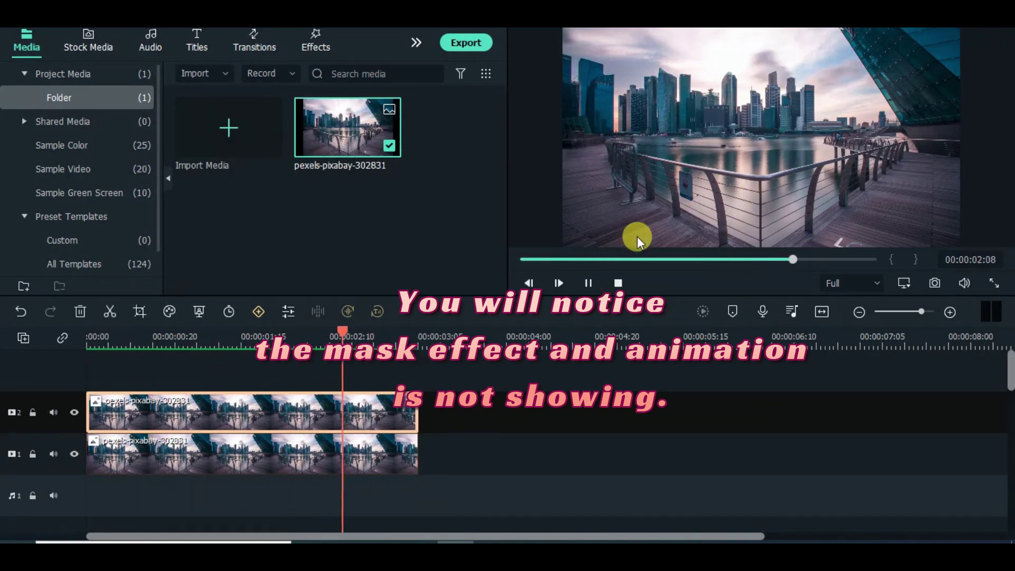
pyautogui.click(523, 260)
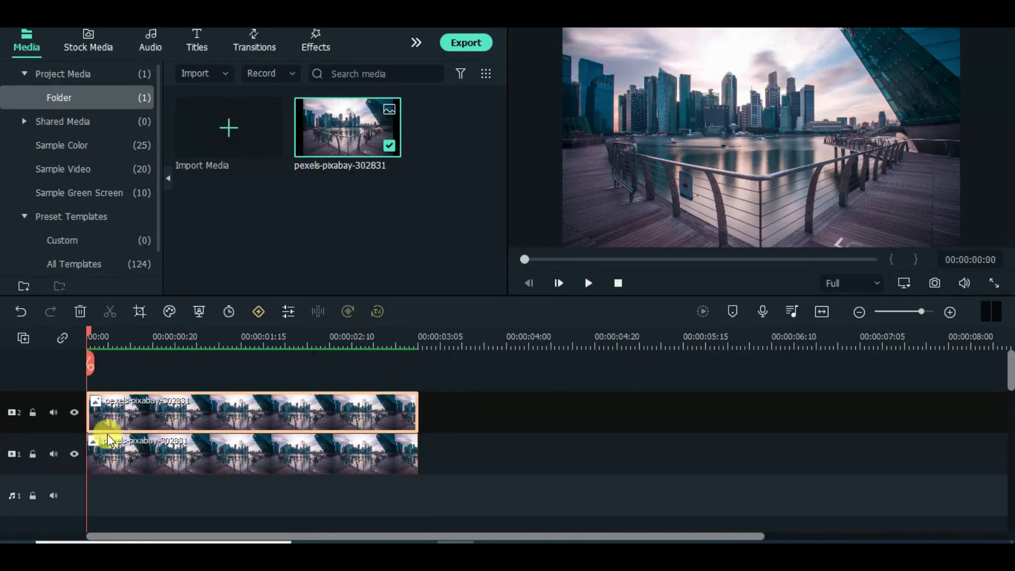
# Step: Open the top city clip's settings and turn on Drop Shadow
pyautogui.doubleClick(199, 410)
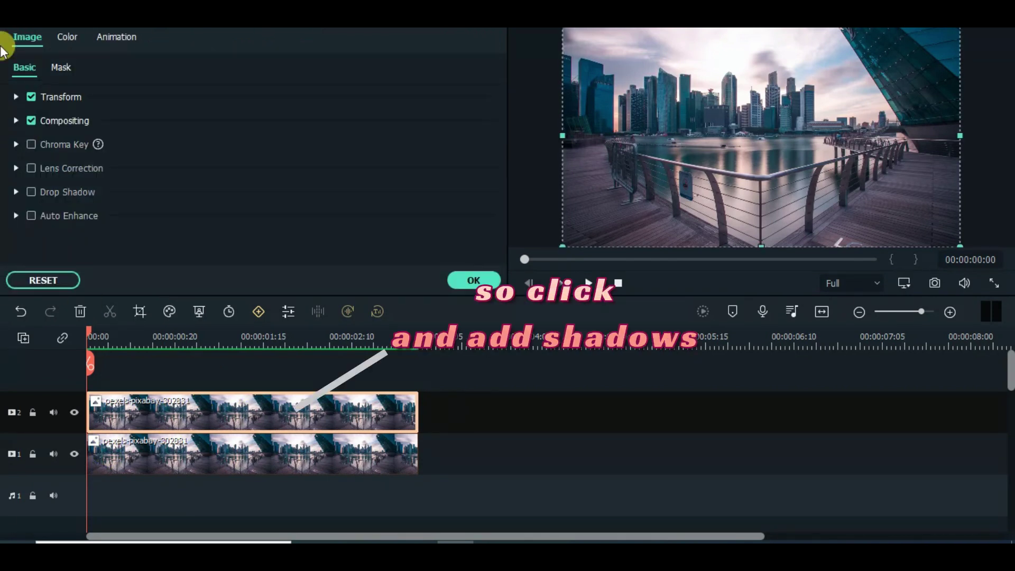
pyautogui.click(15, 192)
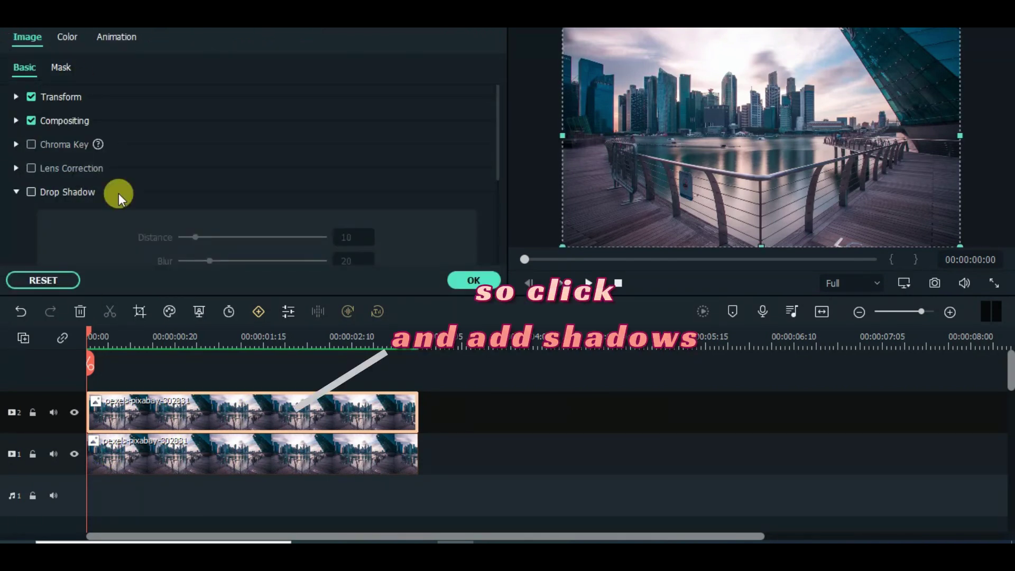
pyautogui.scroll(-1, 498, 116)
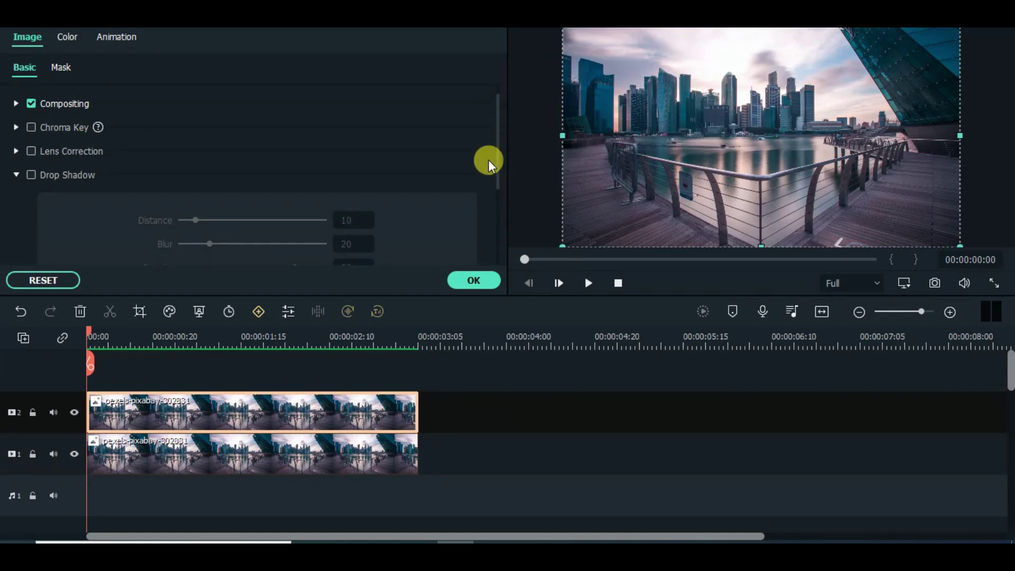
pyautogui.moveTo(496, 138); pyautogui.dragTo(493, 173)
pyautogui.click(31, 111)
pyautogui.moveTo(90, 336); pyautogui.dragTo(160, 335)
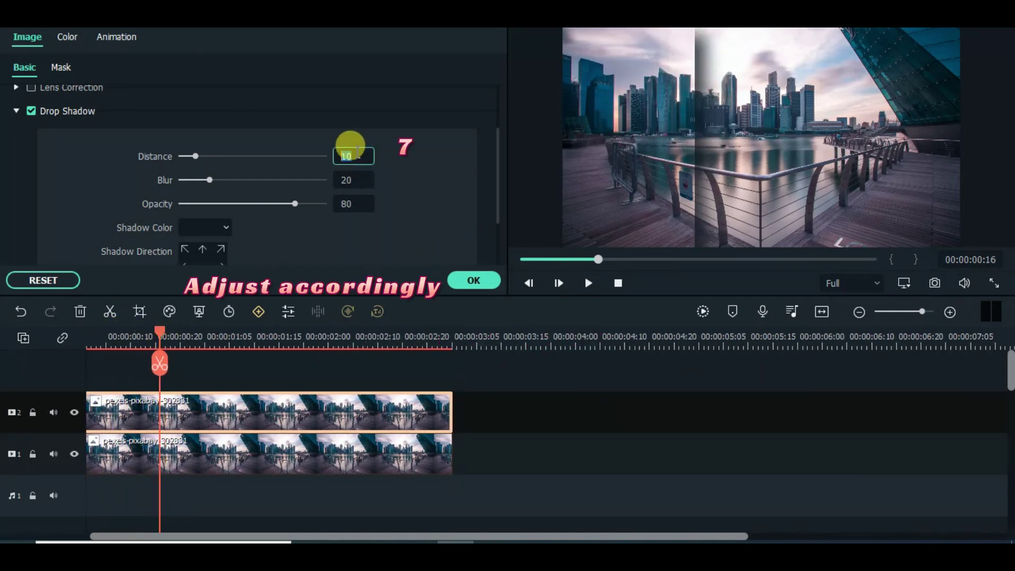
# Step: Set the shadow distance to 7 and opacity to 100, and cast it to the right
pyautogui.write('7')
pyautogui.moveTo(295, 204); pyautogui.dragTo(312, 204)
pyautogui.click(359, 203)
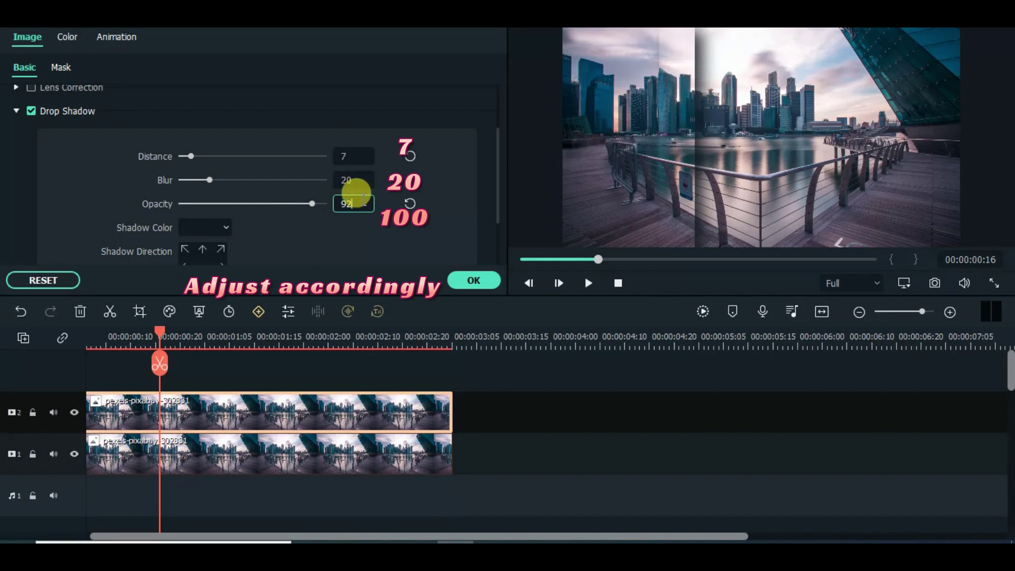
pyautogui.write('100')
pyautogui.press('Return')
pyautogui.scroll(-1, 328, 220)
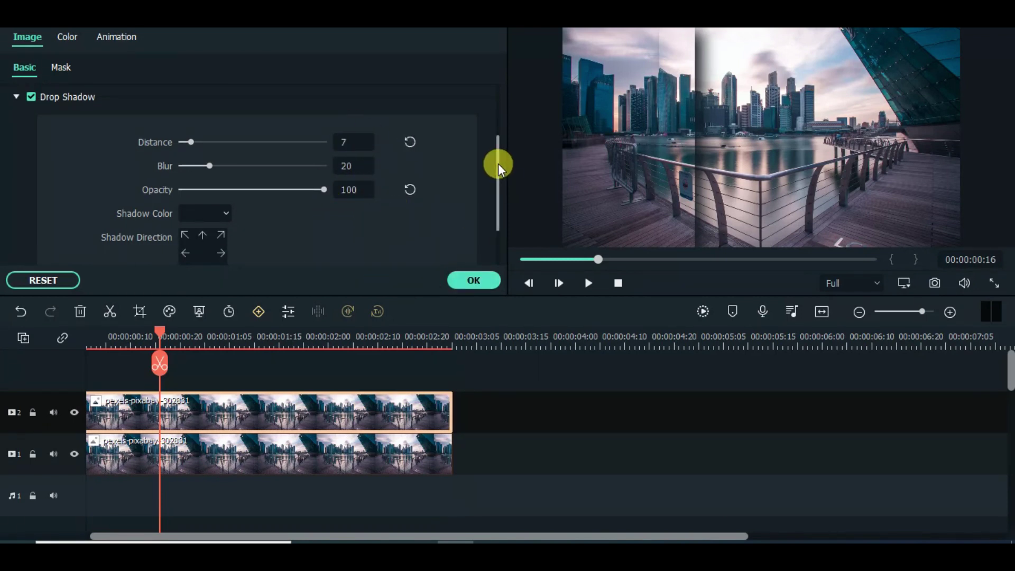
pyautogui.scroll(-1, 496, 163)
pyautogui.click(221, 206)
pyautogui.scroll(1, 220, 206)
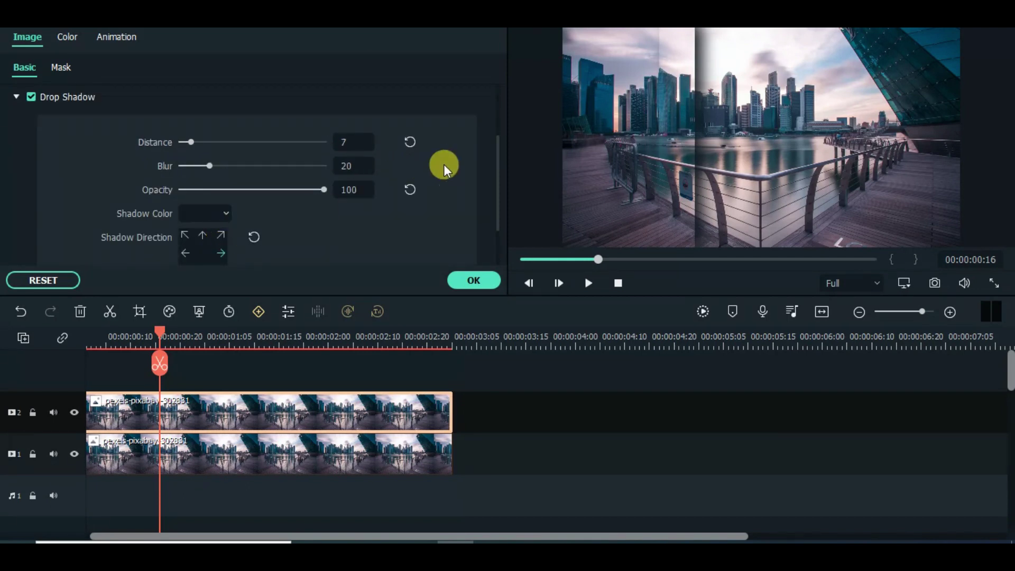
pyautogui.scroll(-1, 496, 152)
pyautogui.scroll(1, 329, 227)
pyautogui.scroll(-1, 494, 176)
pyautogui.scroll(1, 493, 176)
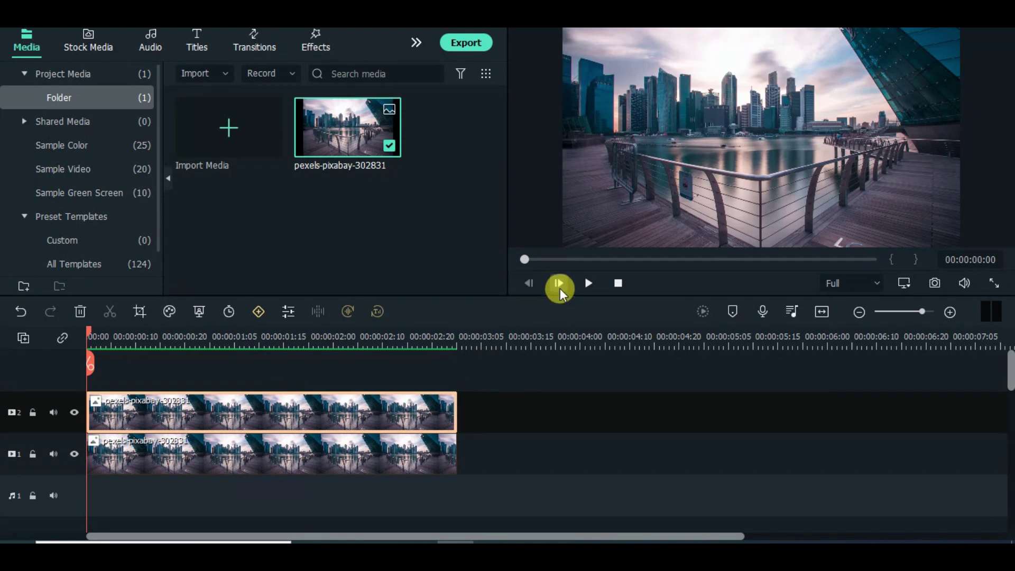
# Step: Play back the shadowed clip from the start to check the result
pyautogui.click(588, 282)
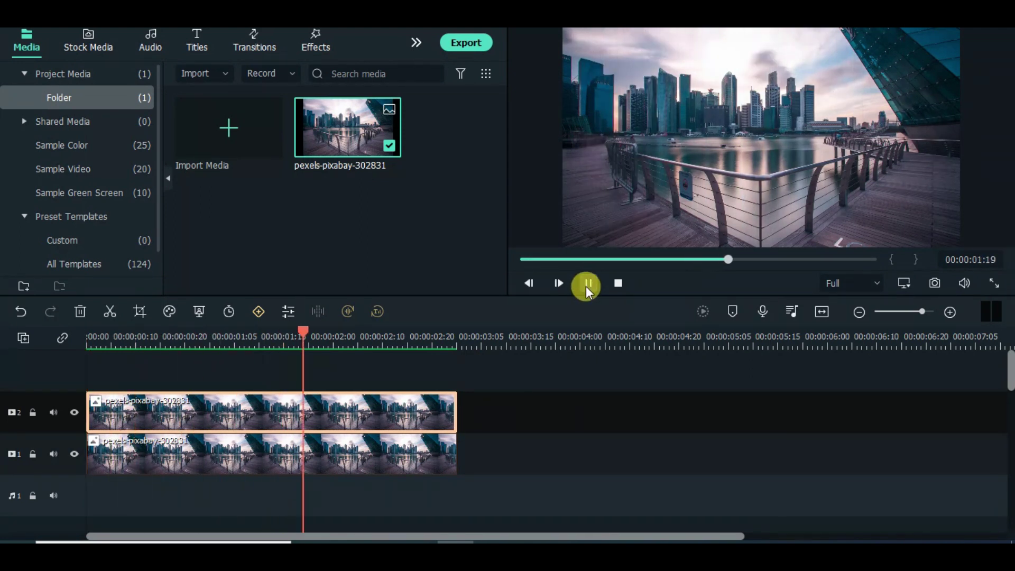
pyautogui.click(524, 260)
pyautogui.click(584, 286)
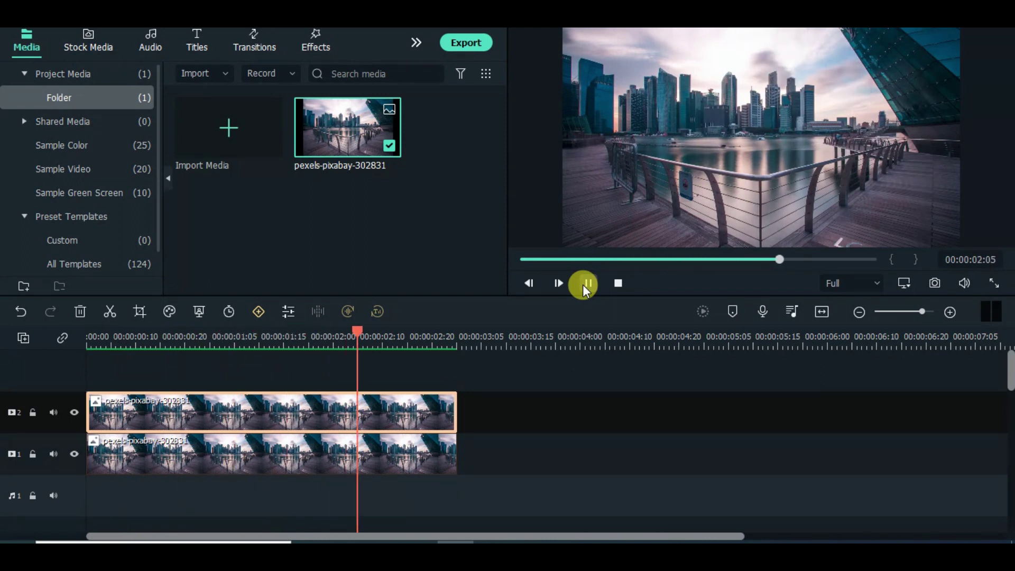
pyautogui.click(526, 260)
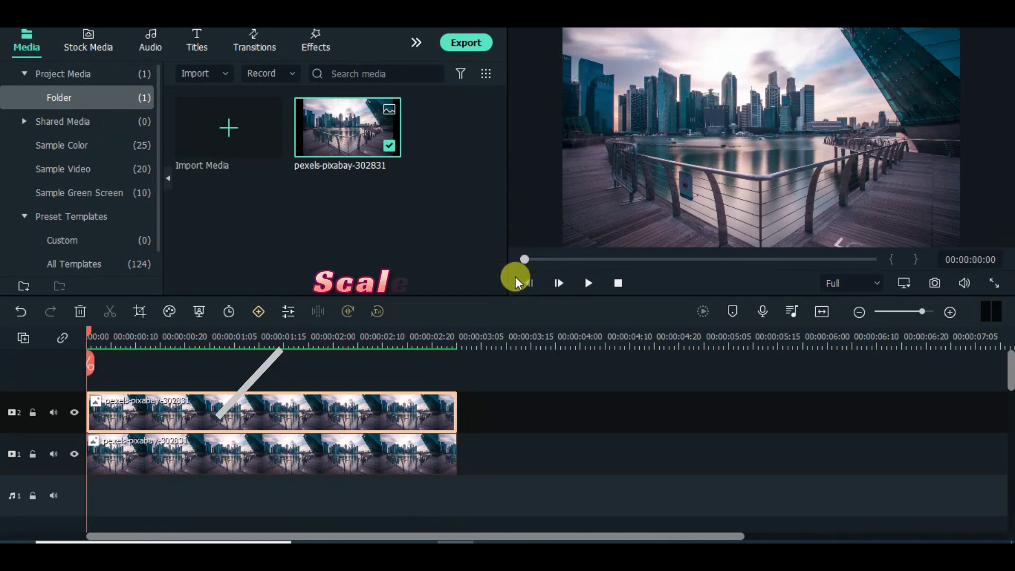
pyautogui.doubleClick(185, 407)
# Step: Set the top clip's Transform scale to 120 and apply it
pyautogui.click(59, 68)
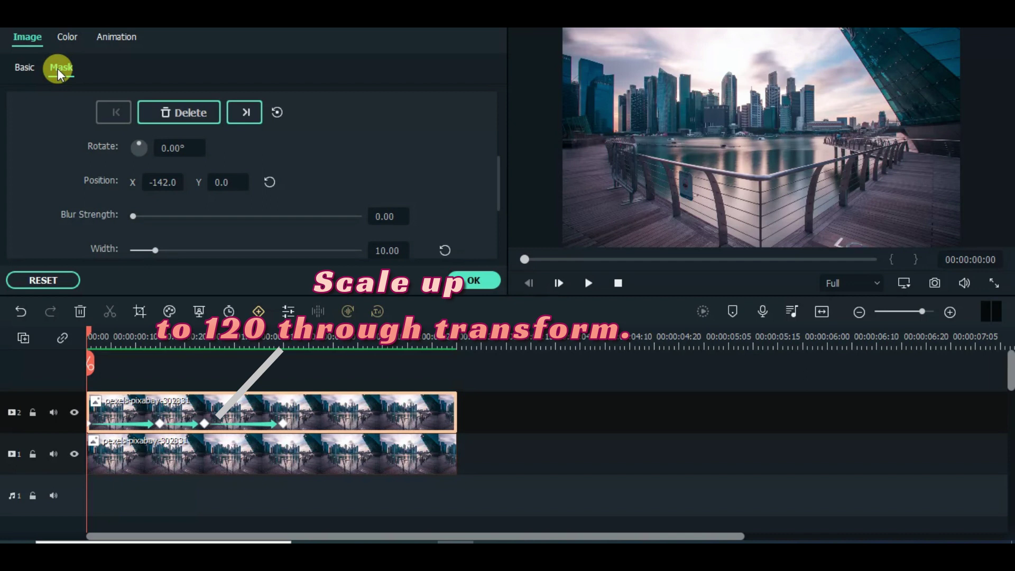
pyautogui.click(22, 67)
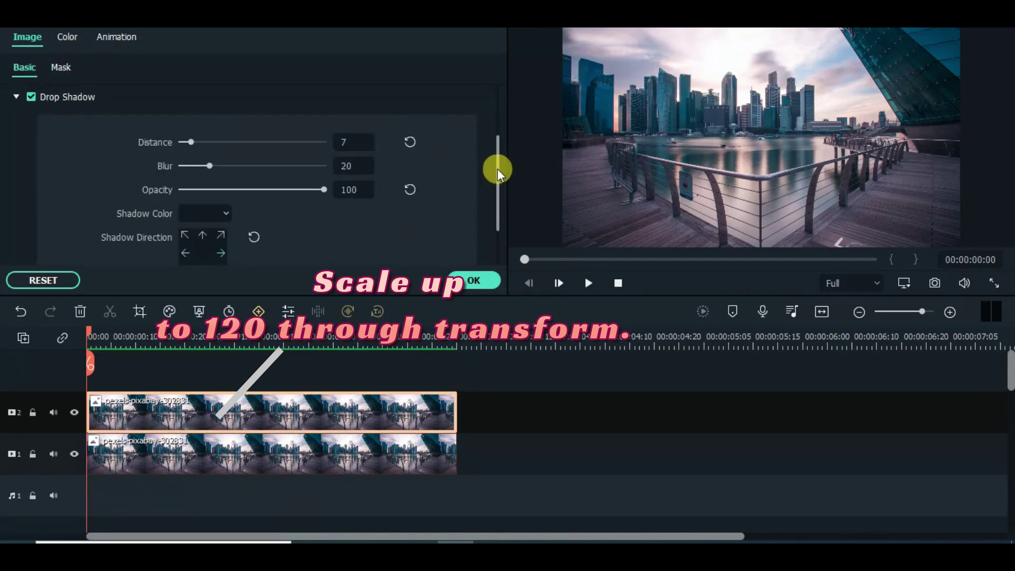
pyautogui.scroll(3, 497, 169)
pyautogui.scroll(2, 499, 112)
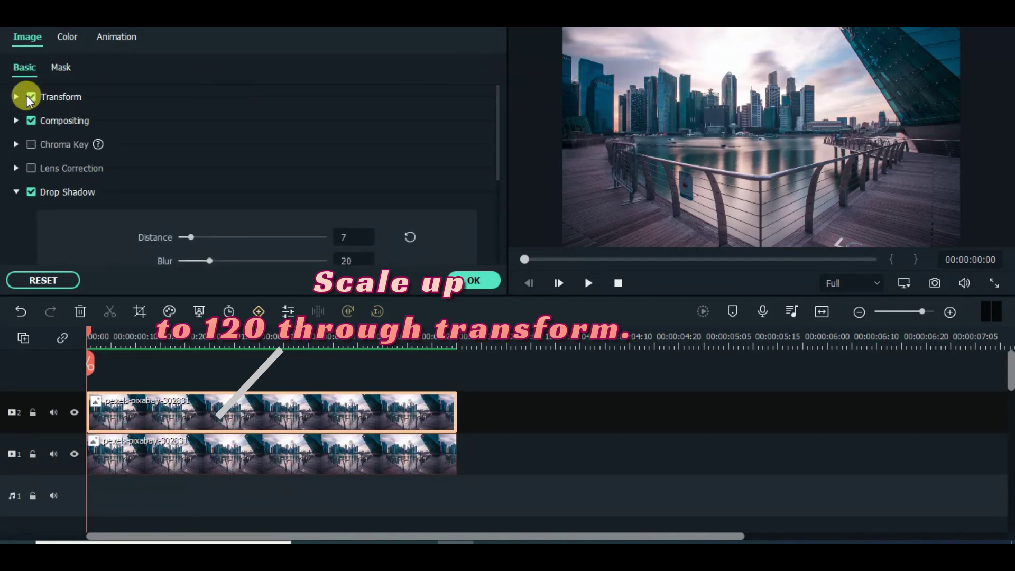
pyautogui.click(27, 96)
pyautogui.click(350, 188)
pyautogui.write('120')
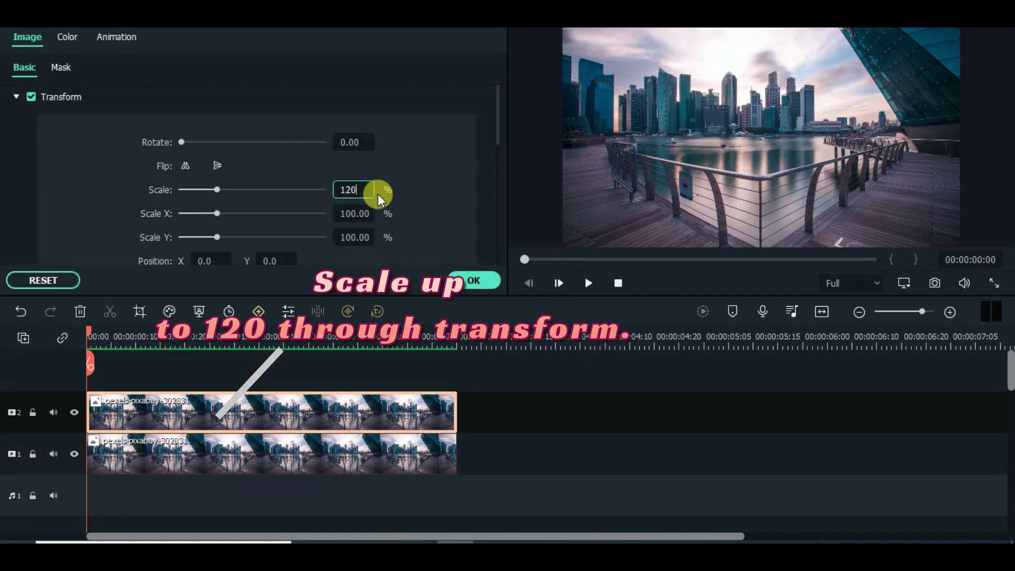
pyautogui.press('Return')
pyautogui.click(474, 280)
# Step: Render the timeline and play back the scaled clip preview
pyautogui.click(701, 312)
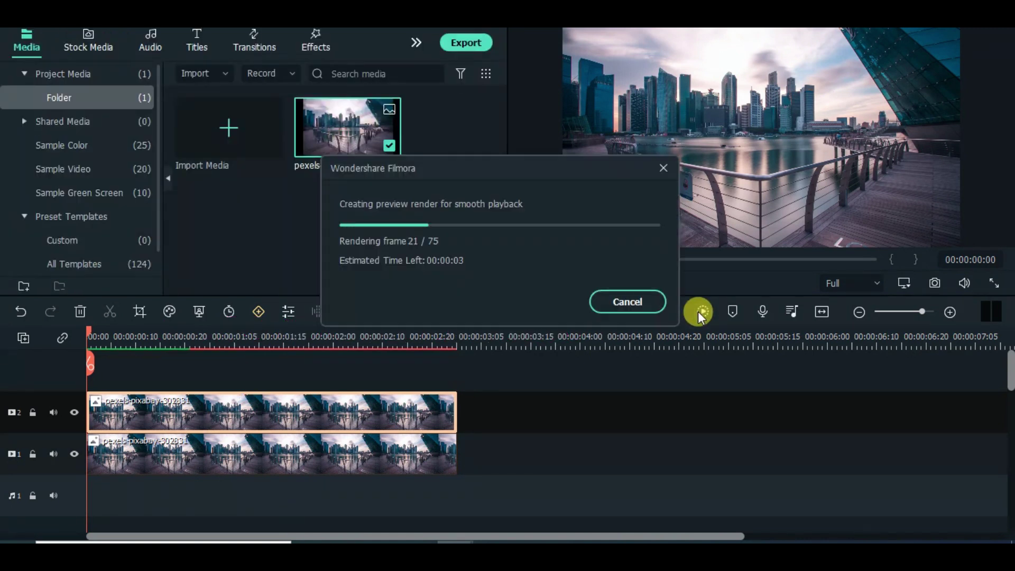
pyautogui.click(587, 283)
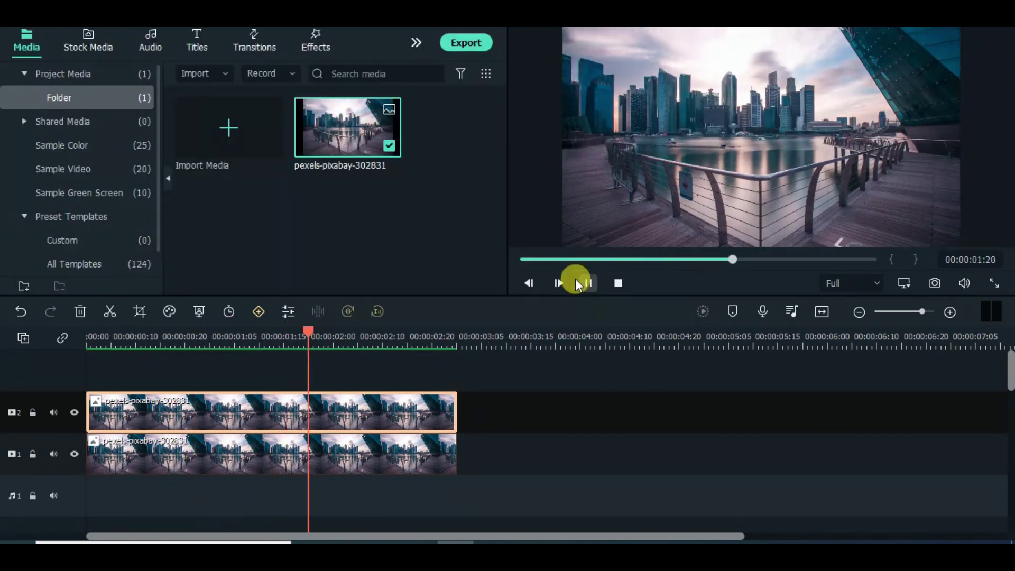
pyautogui.click(519, 259)
pyautogui.click(585, 288)
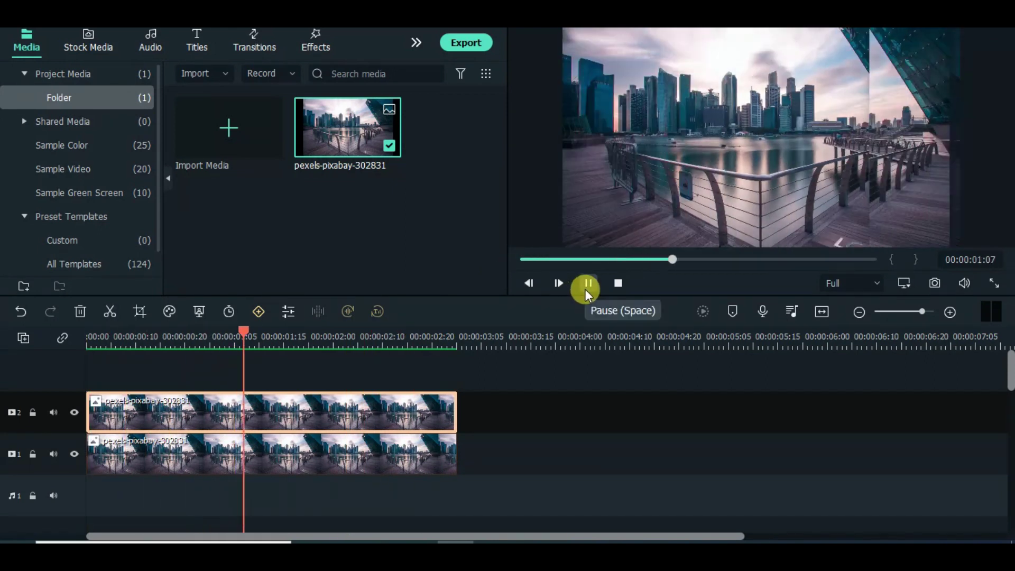
pyautogui.click(524, 260)
pyautogui.click(588, 284)
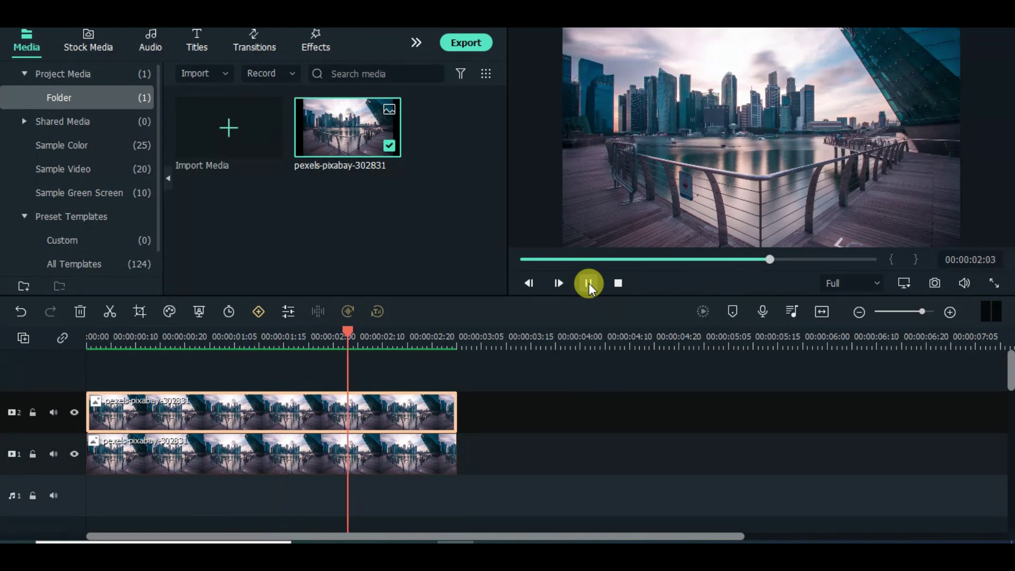
pyautogui.click(588, 284)
pyautogui.click(395, 413)
pyautogui.doubleClick(395, 413)
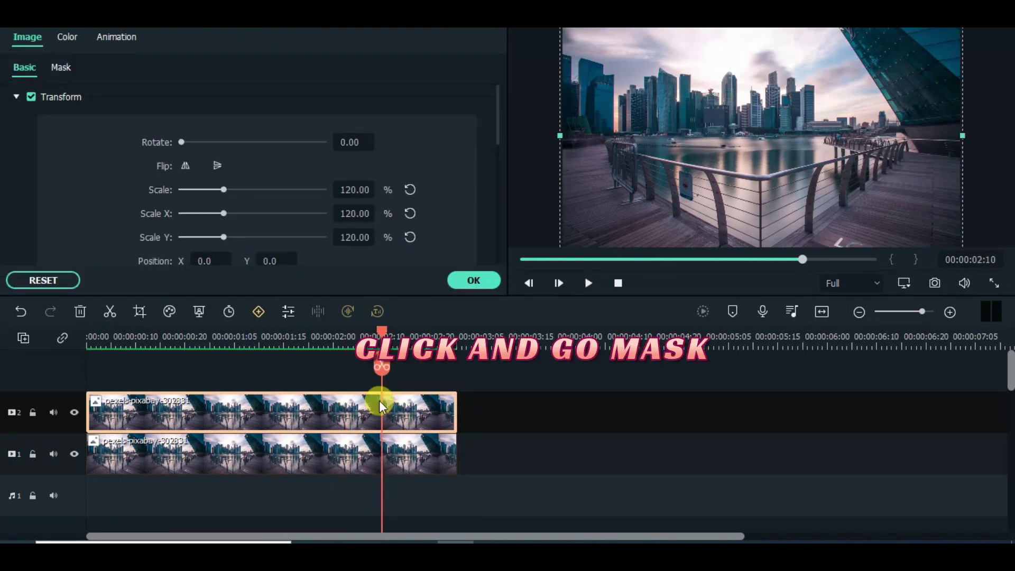
# Step: Move to the end of the first mask move and copy the masked clip on track 2
pyautogui.click(65, 67)
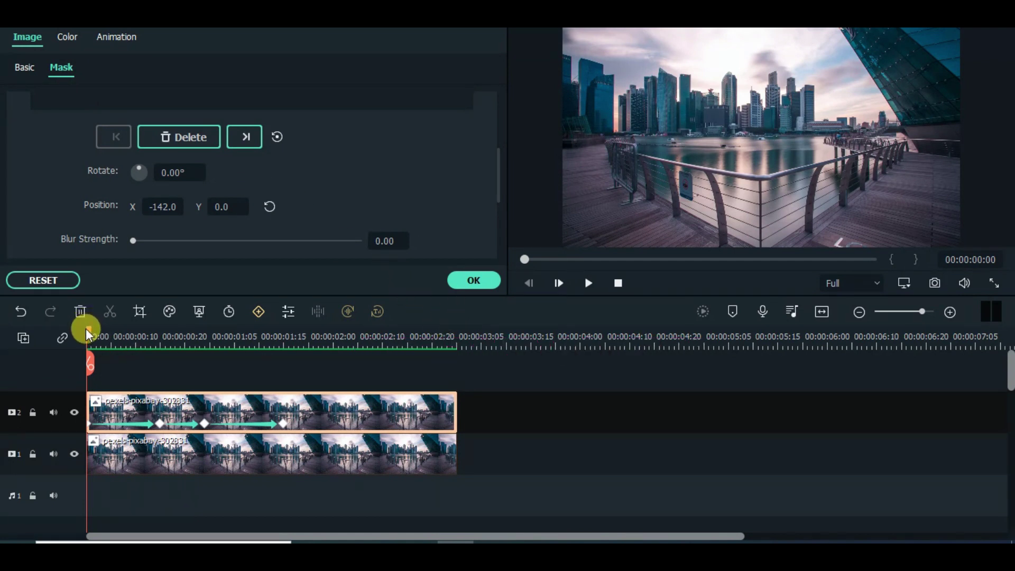
pyautogui.moveTo(90, 330); pyautogui.dragTo(159, 340)
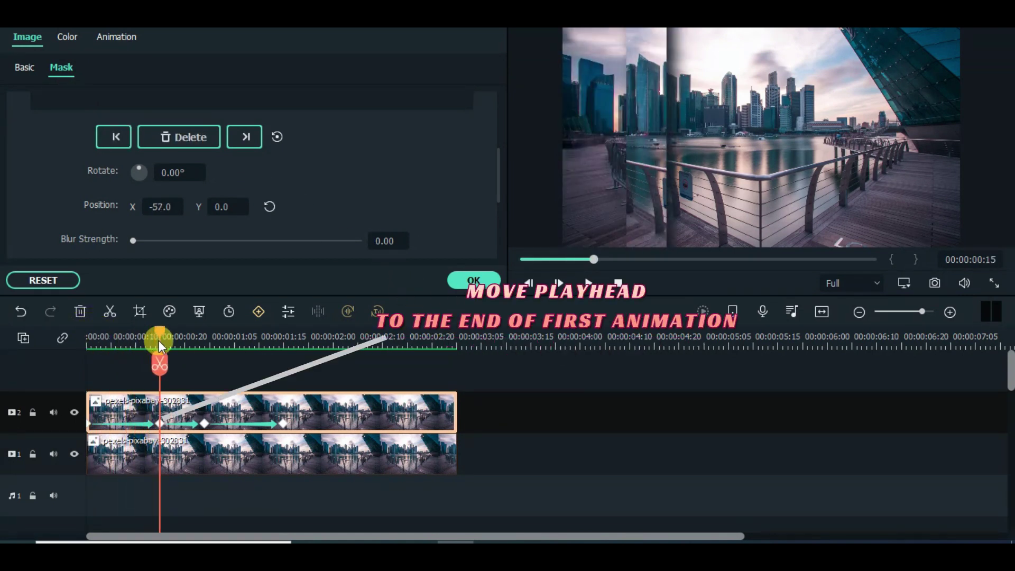
pyautogui.rightClick(386, 401)
pyautogui.click(432, 84)
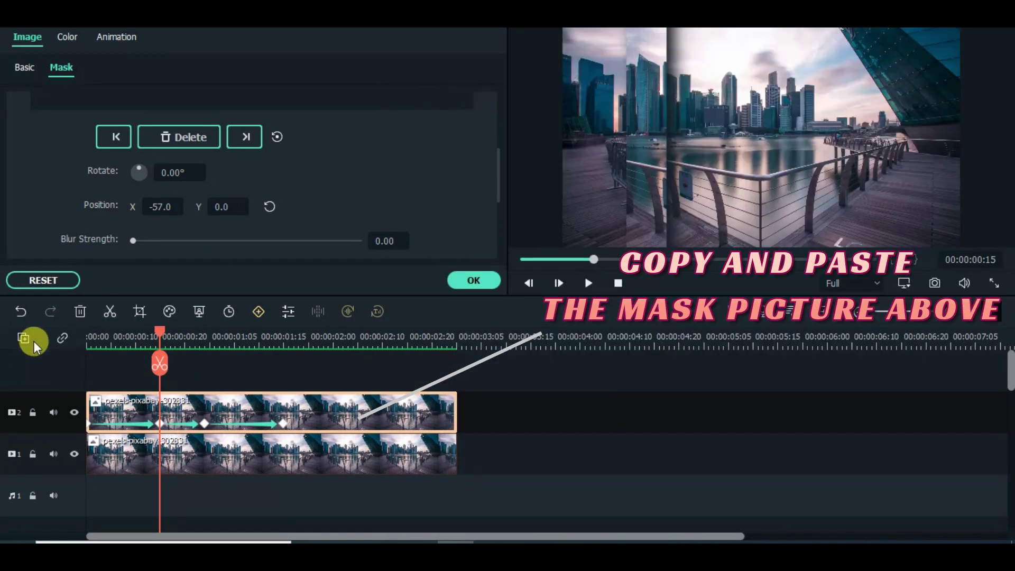
# Step: Add a third video track and paste the copied clip onto it
pyautogui.click(34, 341)
pyautogui.click(47, 359)
pyautogui.rightClick(180, 421)
pyautogui.click(221, 128)
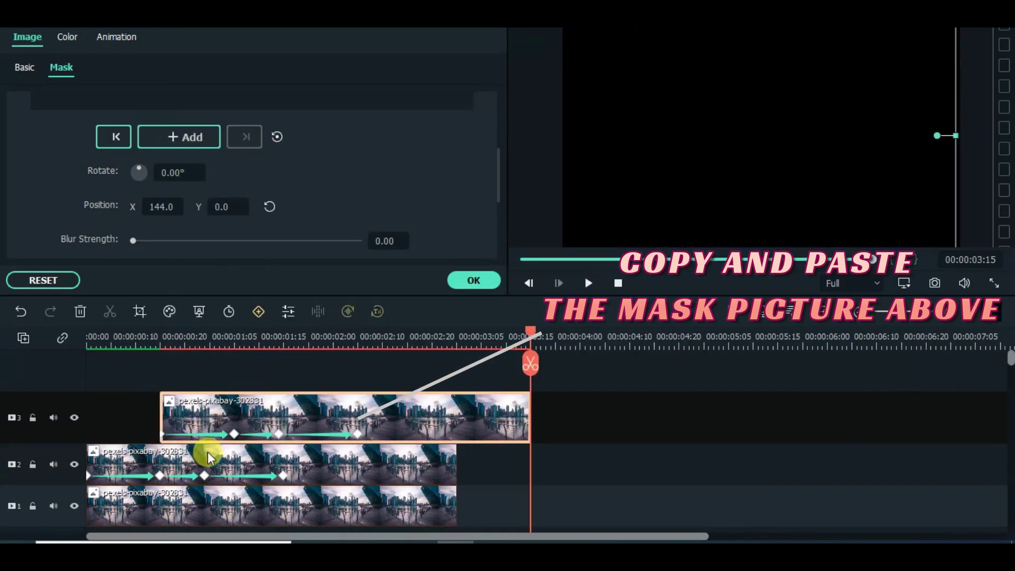
pyautogui.click(560, 261)
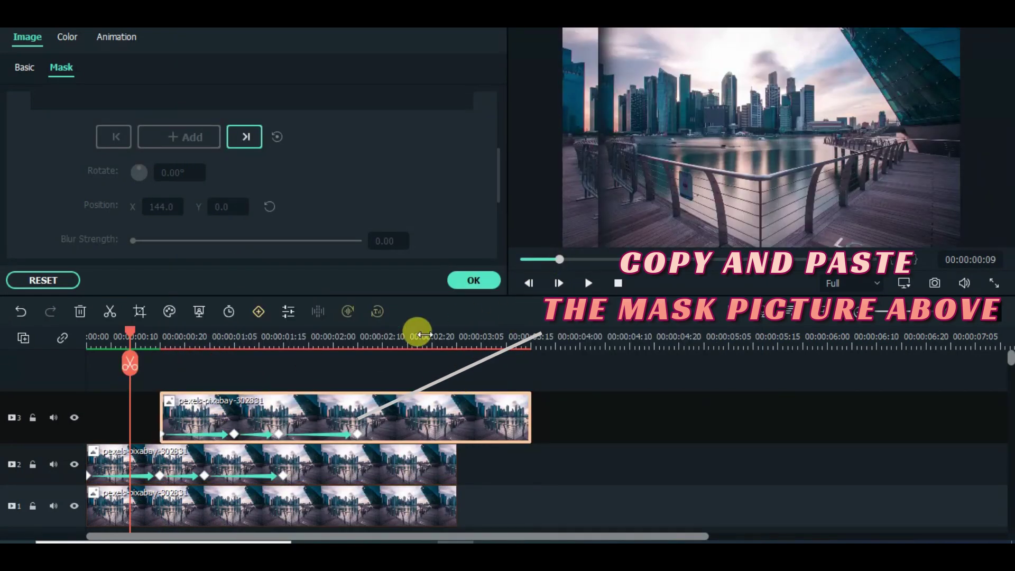
pyautogui.moveTo(126, 330); pyautogui.dragTo(234, 341)
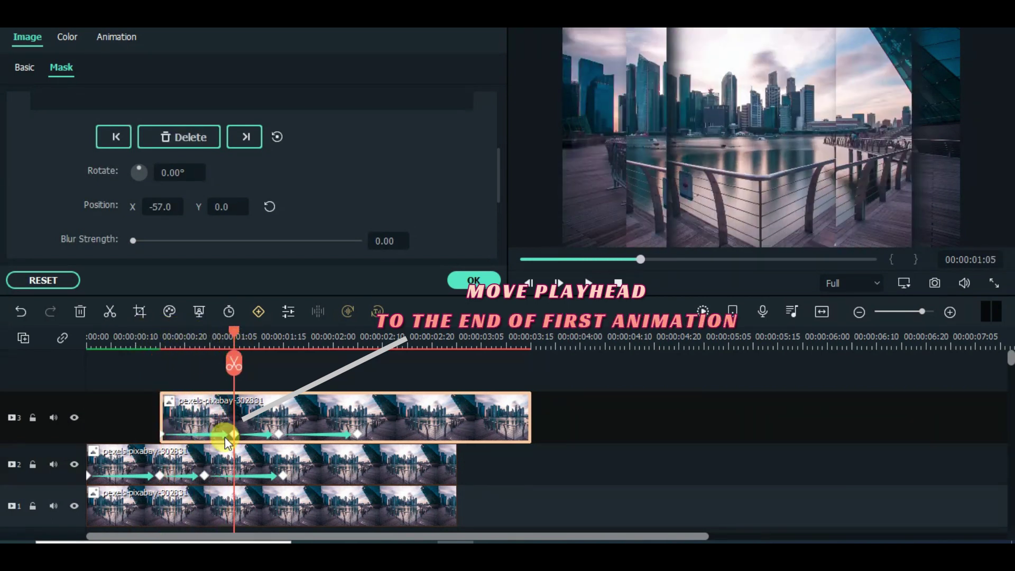
# Step: Add a fourth video track and paste another copy of the masked clip onto it
pyautogui.click(23, 337)
pyautogui.click(65, 359)
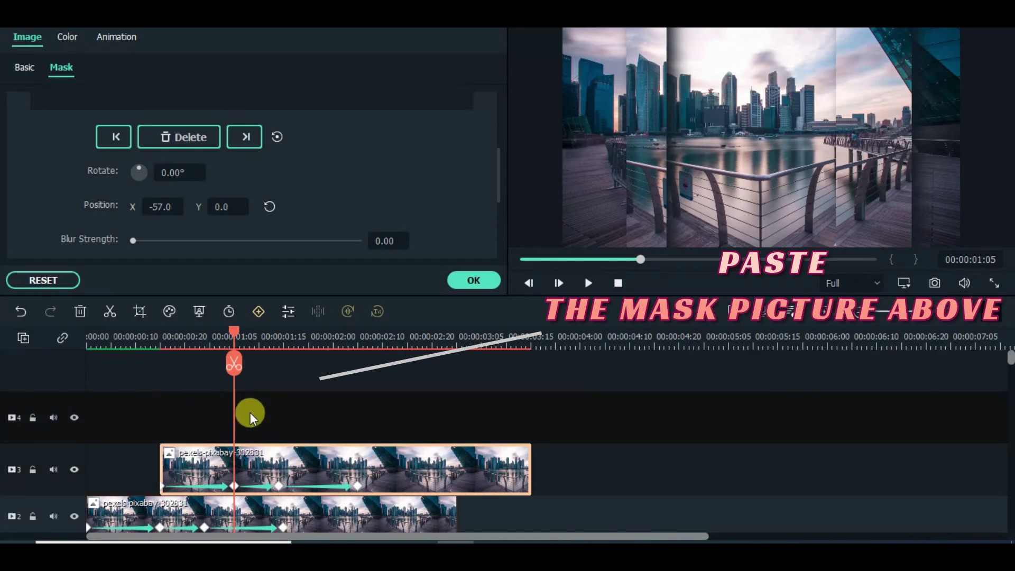
pyautogui.rightClick(249, 412)
pyautogui.click(323, 101)
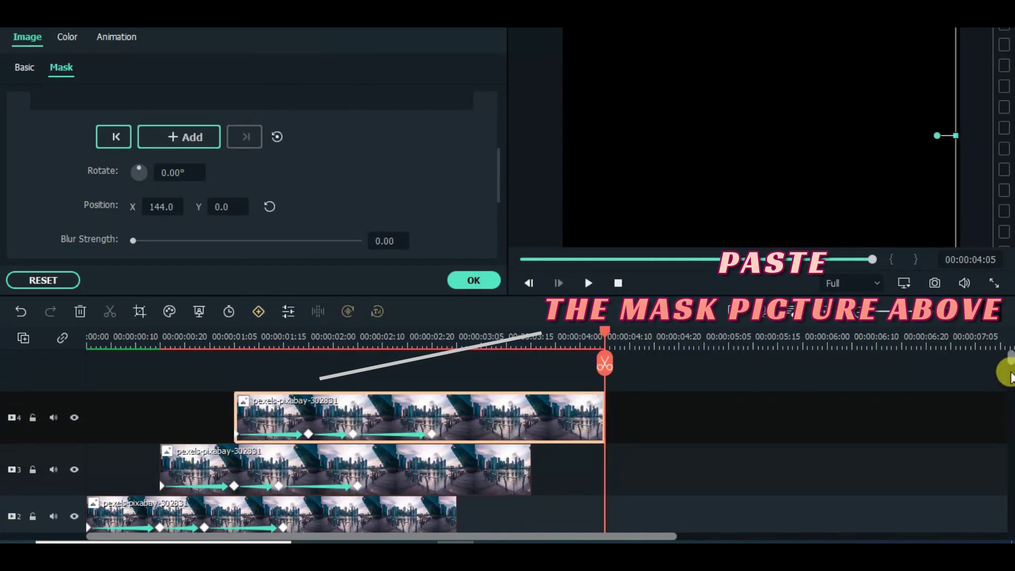
pyautogui.moveTo(1007, 362); pyautogui.dragTo(1008, 405)
# Step: Shrink the tracks so all four fit, then select the track 3 and 4 clips
pyautogui.click(22, 337)
pyautogui.click(222, 449)
pyautogui.moveTo(553, 332); pyautogui.dragTo(455, 337)
pyautogui.moveTo(591, 434); pyautogui.dragTo(517, 389)
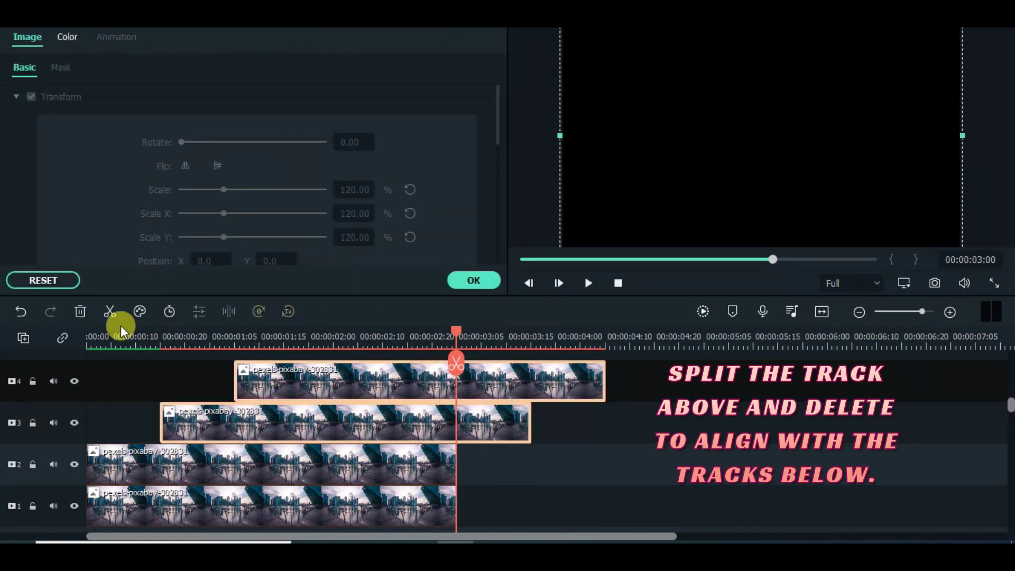
# Step: Split the track 3 and 4 copies at 3 seconds and delete the overhanging pieces
pyautogui.click(109, 311)
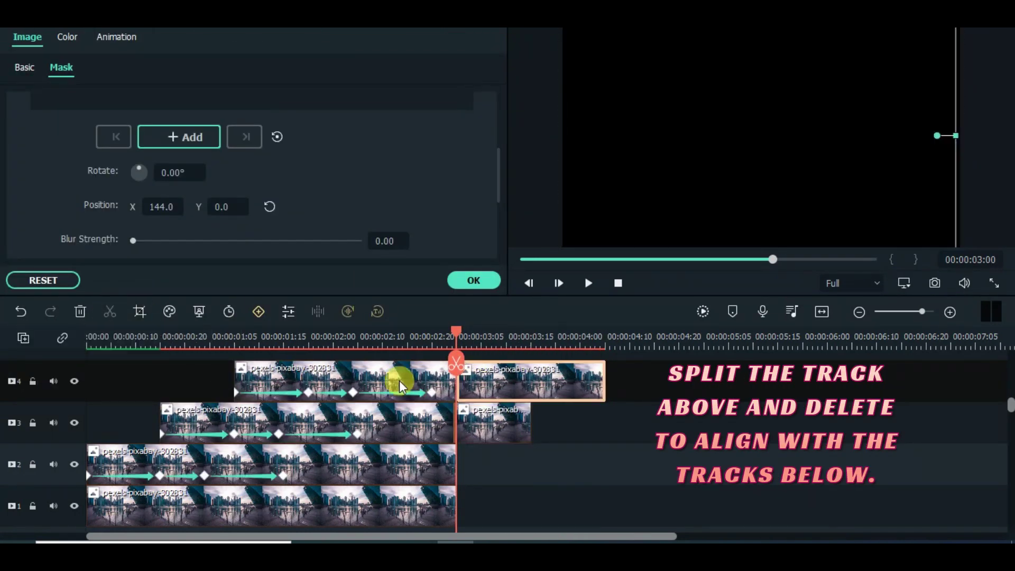
pyautogui.click(79, 312)
pyautogui.click(507, 423)
pyautogui.click(79, 313)
pyautogui.click(613, 283)
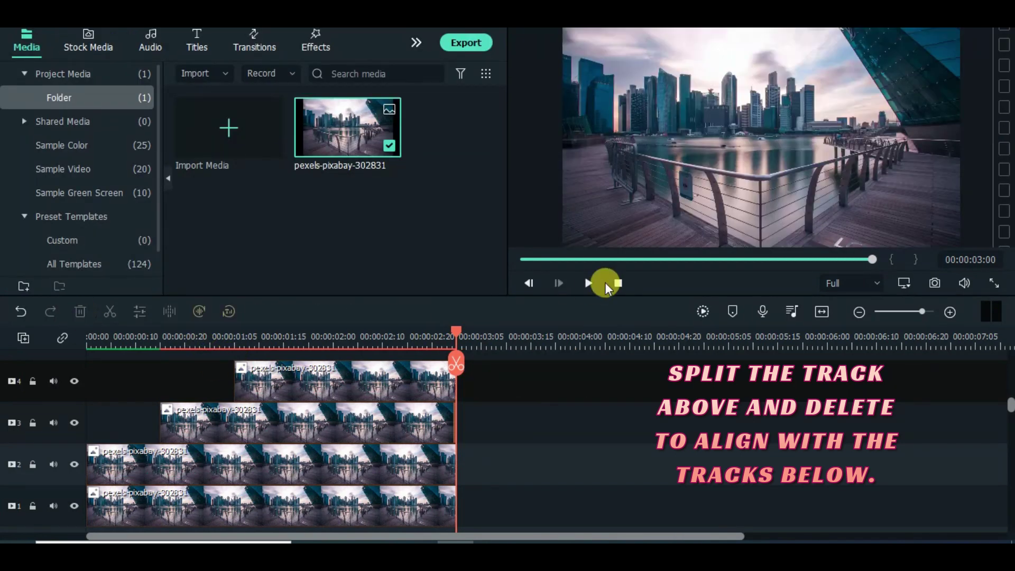
pyautogui.click(23, 338)
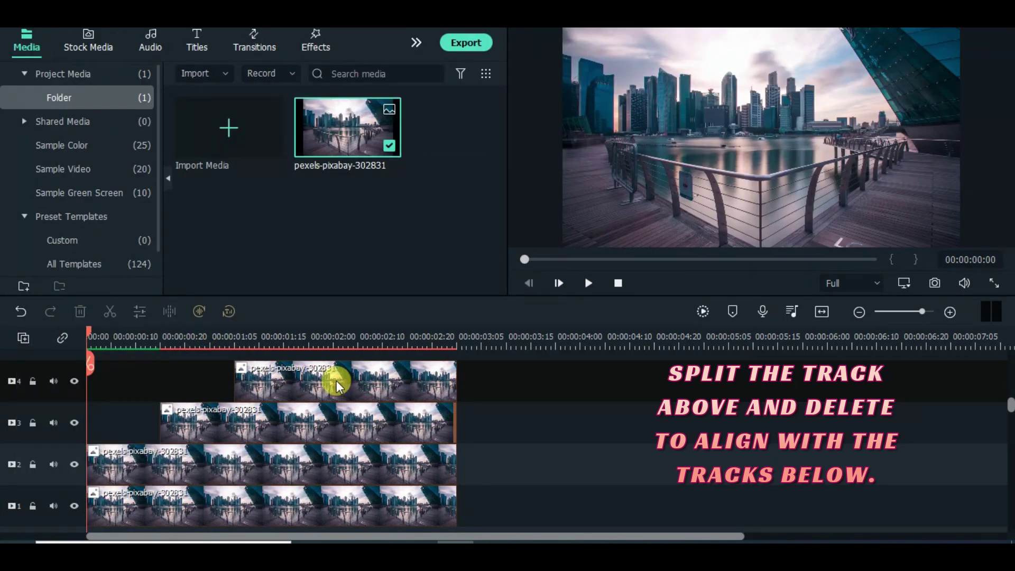
# Step: Play the track 4 clip's mask sweep from the start and confirm its settings
pyautogui.doubleClick(335, 384)
pyautogui.click(59, 67)
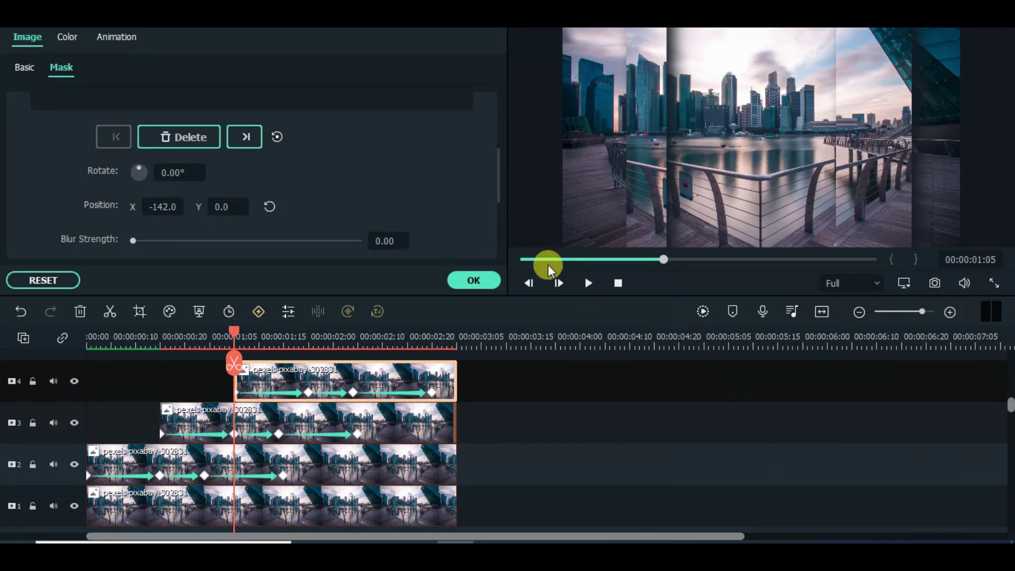
pyautogui.click(525, 259)
pyautogui.click(588, 283)
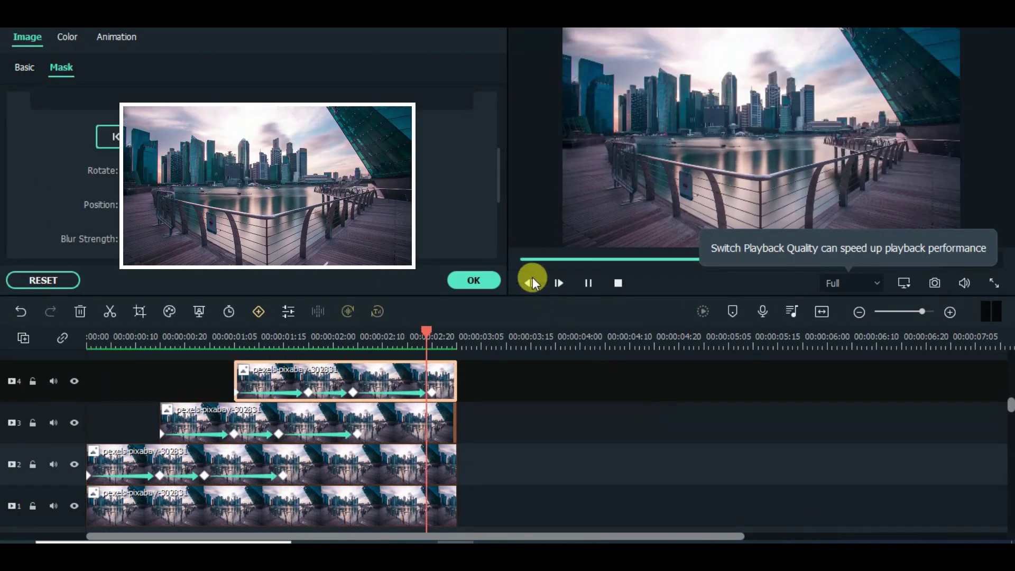
pyautogui.click(524, 259)
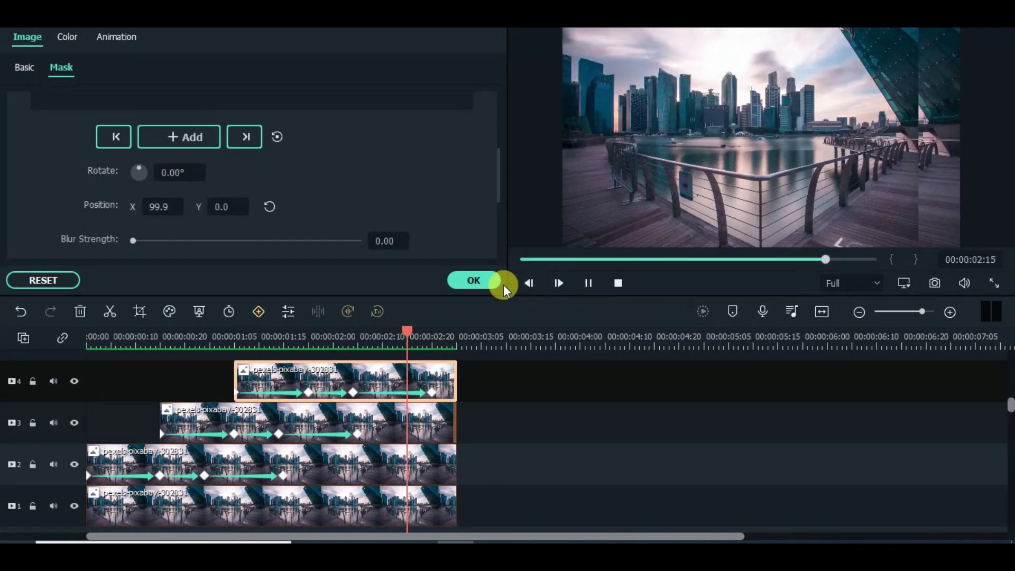
pyautogui.click(473, 280)
pyautogui.scroll(-1, 1007, 404)
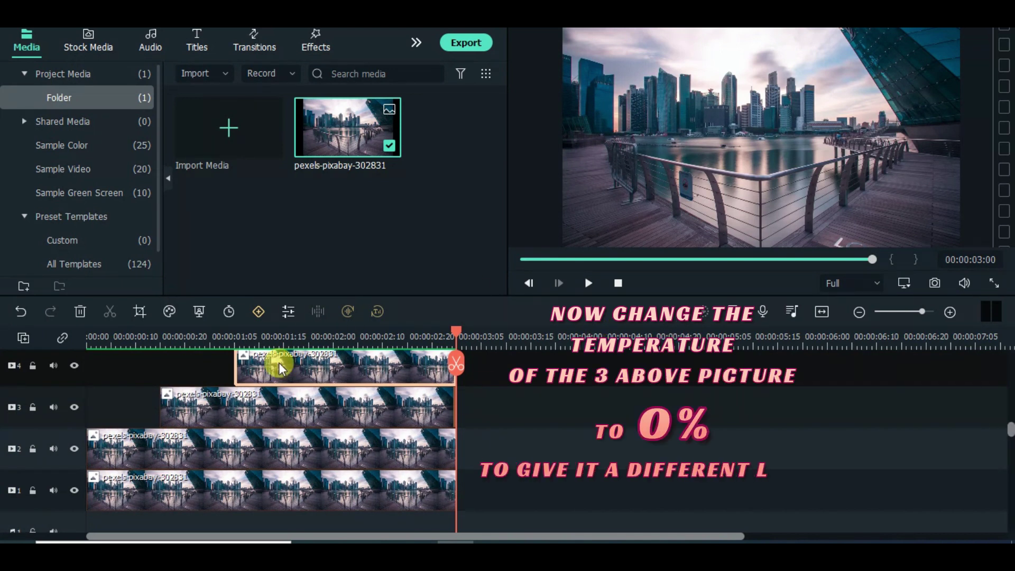
# Step: Drag the White Balance Temperature to -100 on the track 4, 3 and 2 clips
pyautogui.scroll(1, 1008, 381)
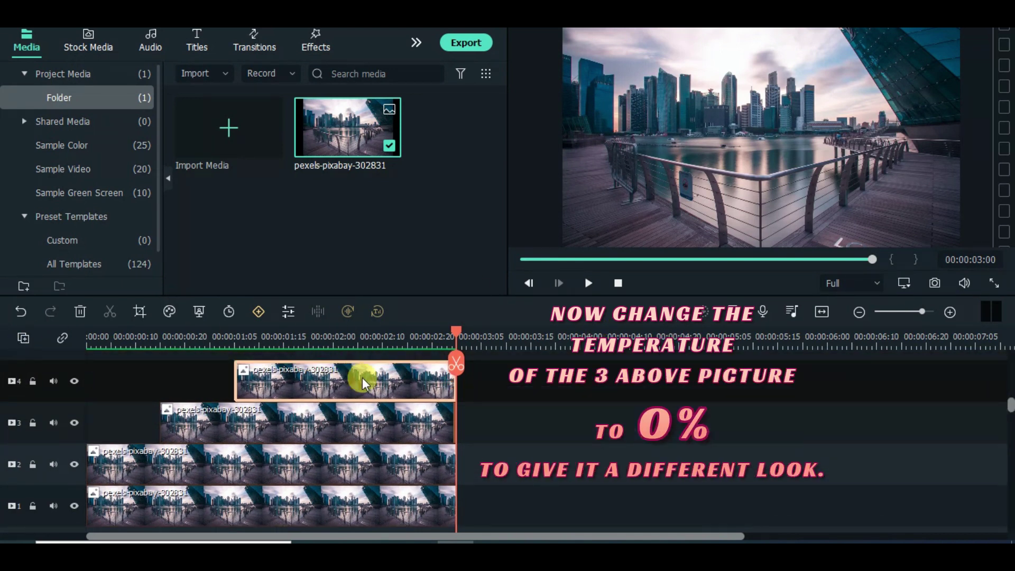
pyautogui.doubleClick(390, 374)
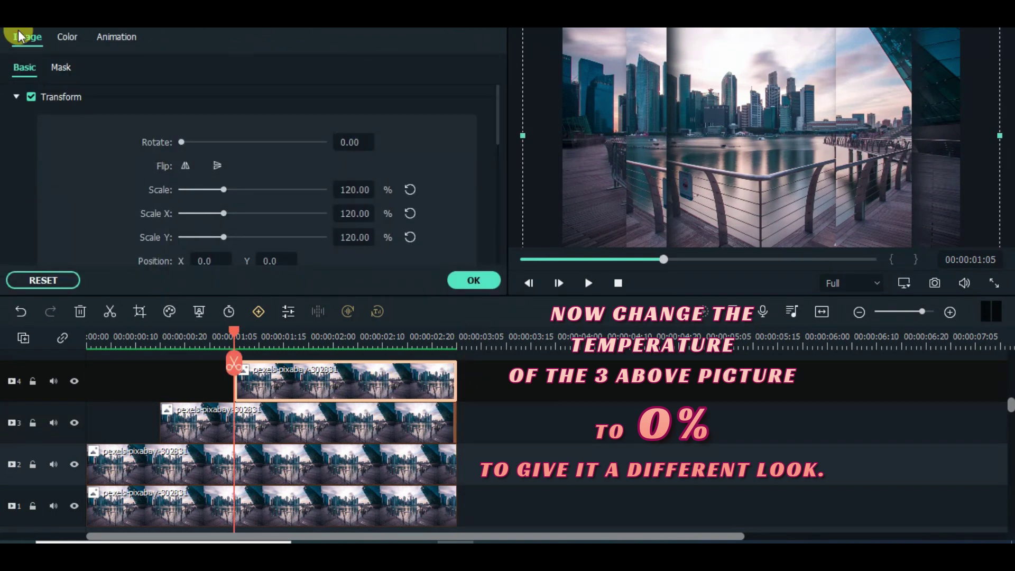
pyautogui.click(68, 37)
pyautogui.click(16, 90)
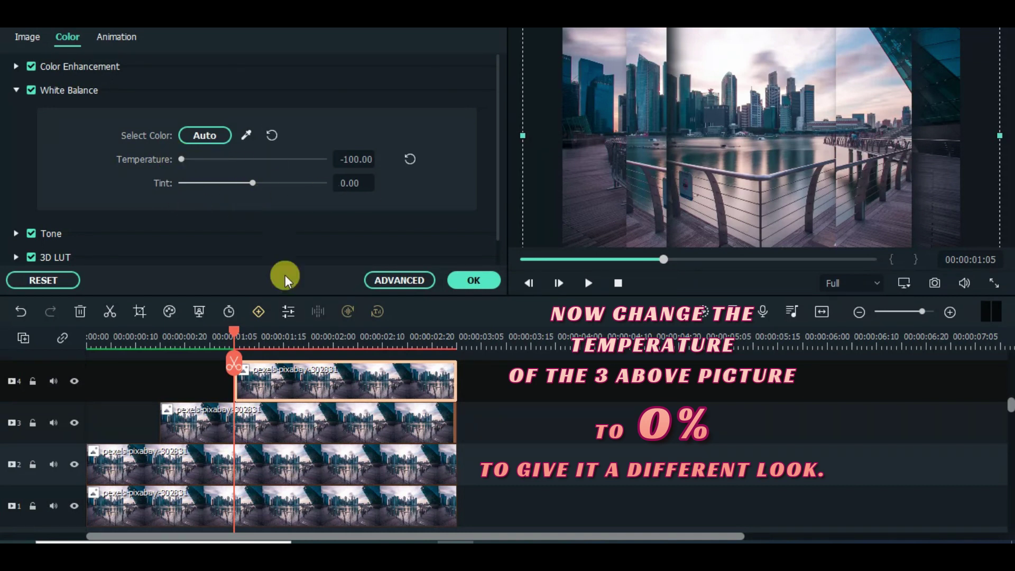
pyautogui.doubleClick(319, 429)
pyautogui.click(67, 37)
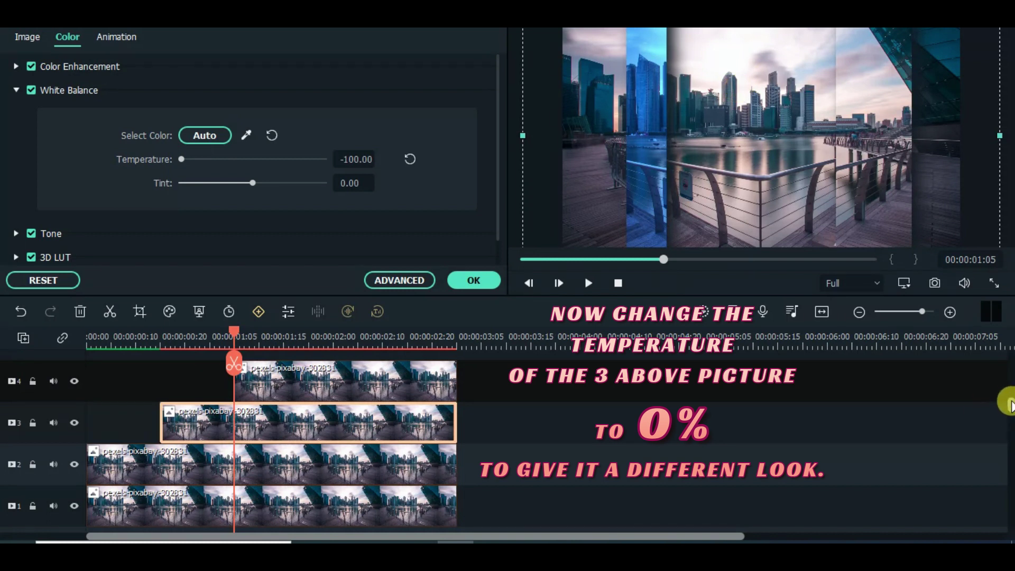
pyautogui.scroll(-1, 1004, 404)
pyautogui.doubleClick(333, 436)
pyautogui.click(69, 38)
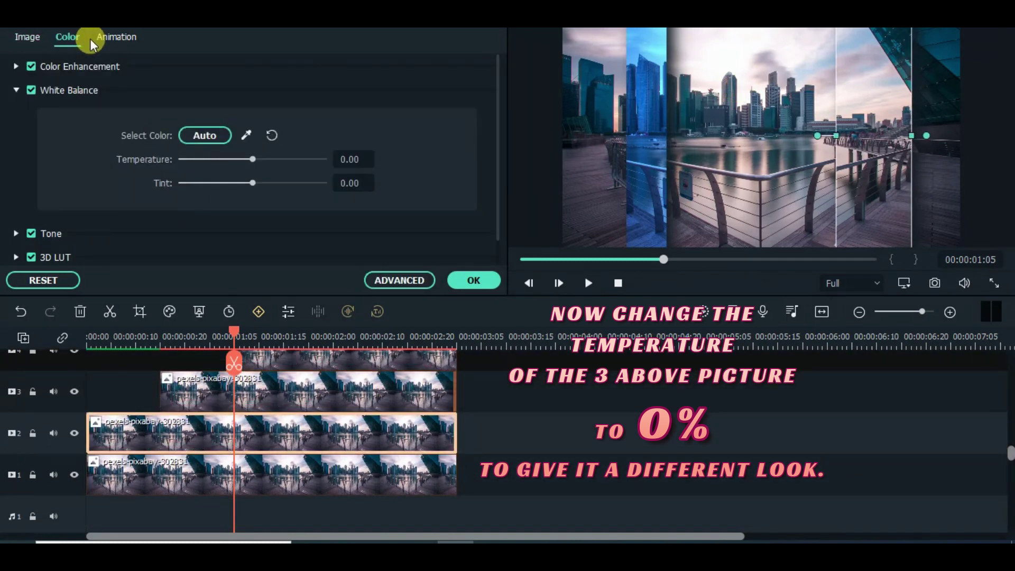
pyautogui.click(180, 160)
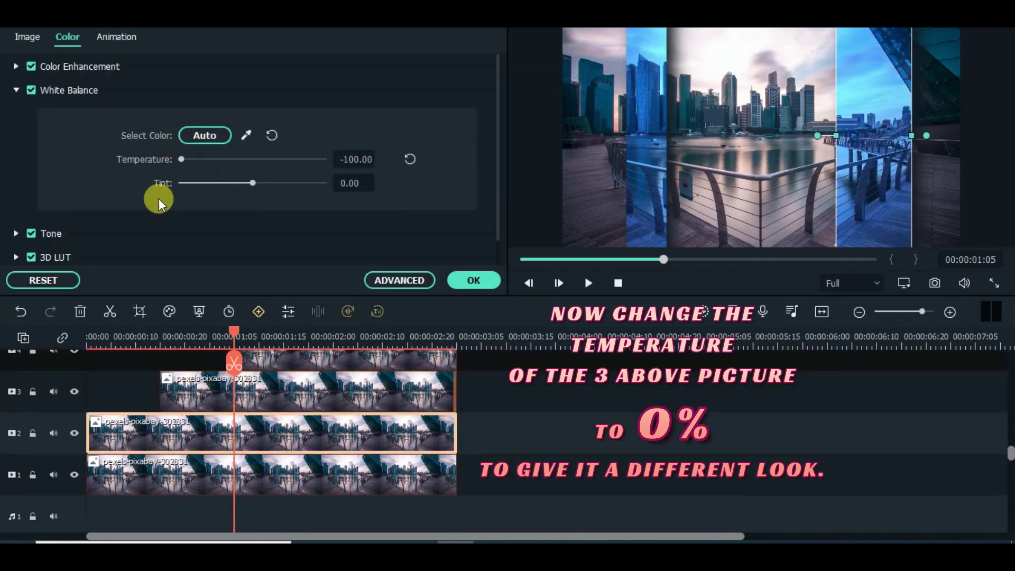
# Step: Replay the preview from the start to review the cool blue strips, then confirm the colour changes
pyautogui.click(522, 260)
pyautogui.click(588, 282)
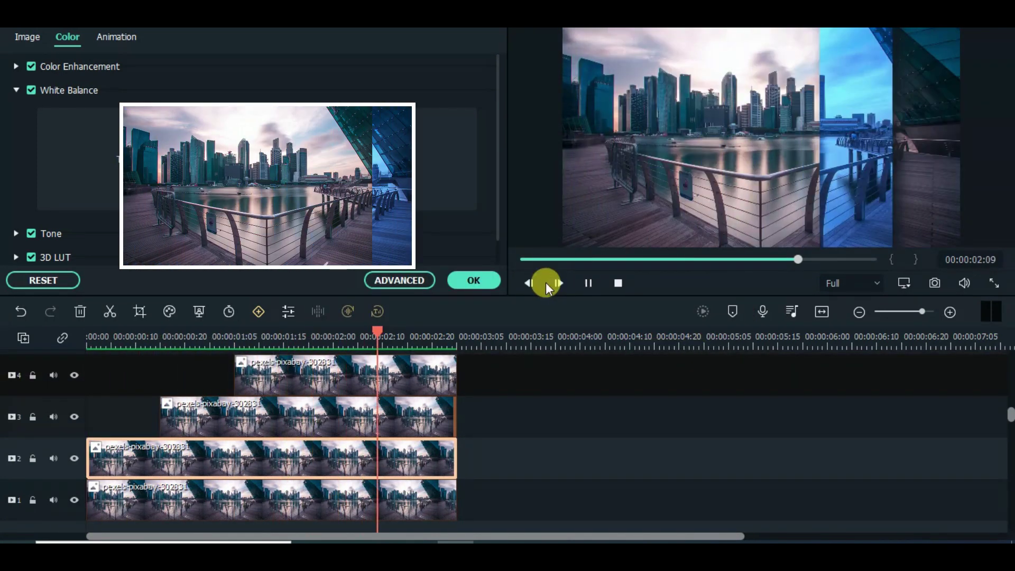
pyautogui.click(587, 281)
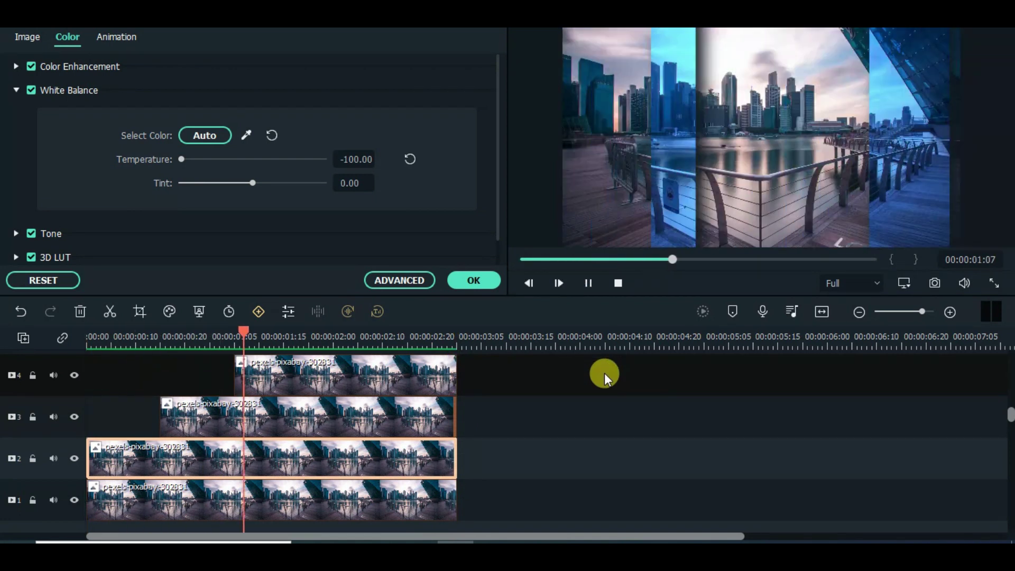
pyautogui.click(523, 256)
pyautogui.click(592, 283)
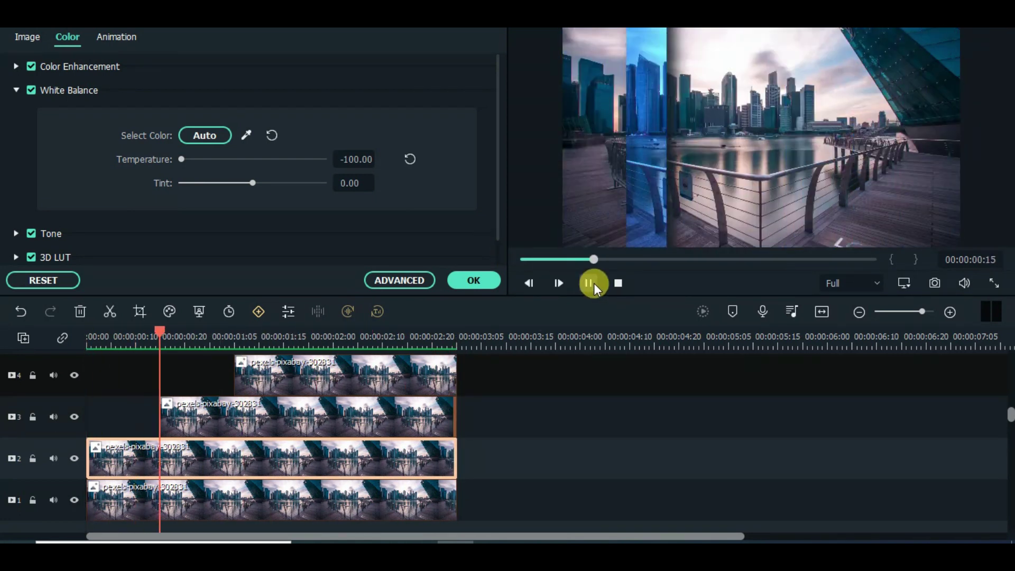
pyautogui.click(485, 277)
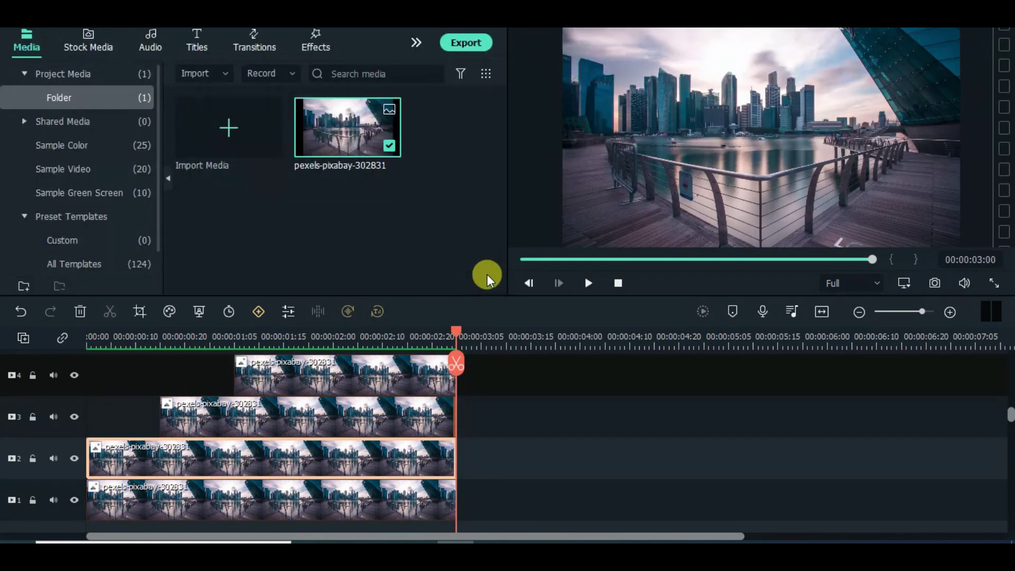
# Step: Reset the White Balance Temperature to 0 on the track 4, 3 and 2 clips
pyautogui.doubleClick(386, 383)
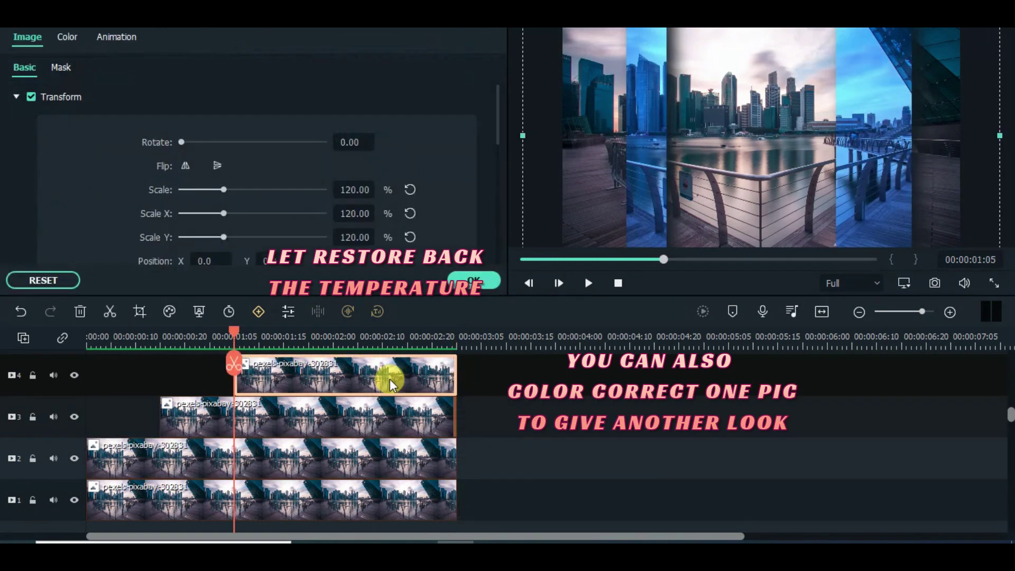
pyautogui.click(67, 36)
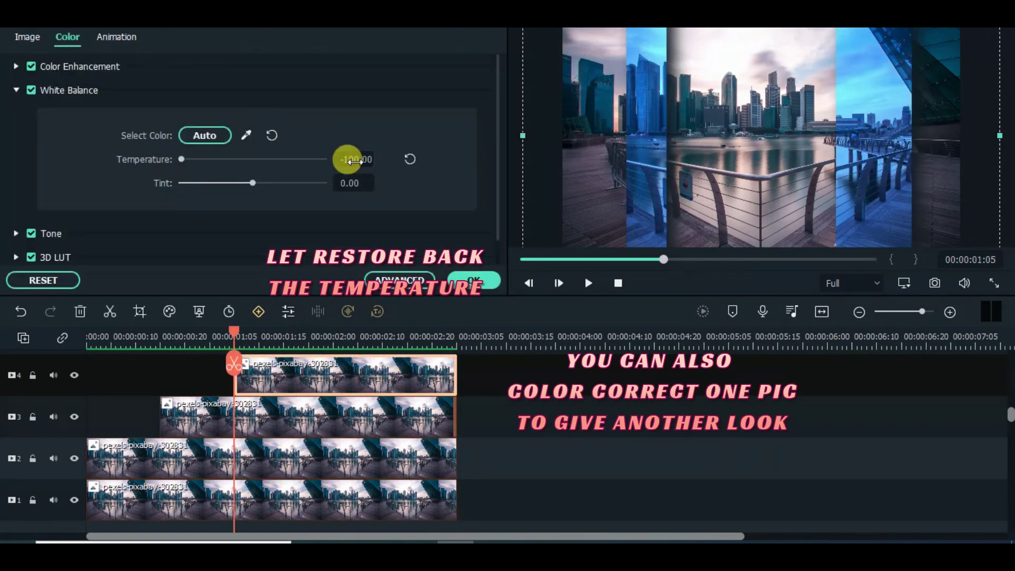
pyautogui.click(391, 424)
pyautogui.click(67, 37)
pyautogui.click(410, 159)
pyautogui.click(407, 454)
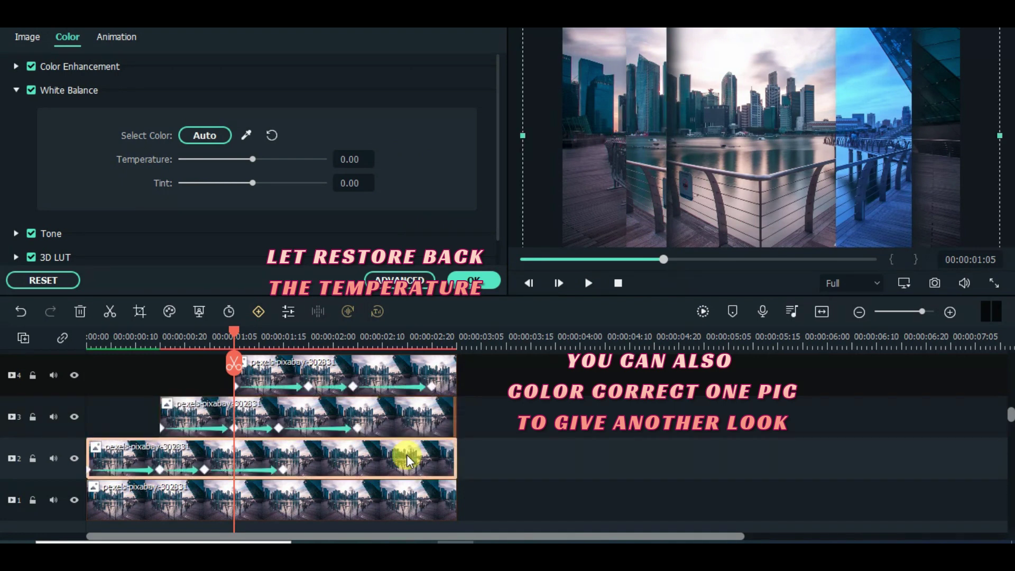
pyautogui.click(67, 36)
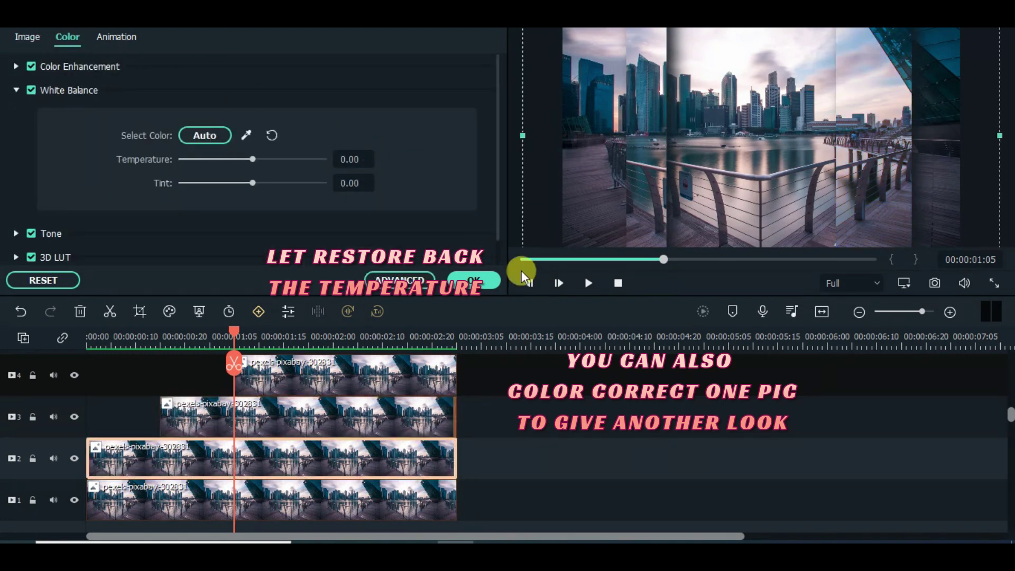
# Step: Play the preview with original colours, rewind, and bring up the track 3 clip's properties
pyautogui.click(528, 283)
pyautogui.click(588, 284)
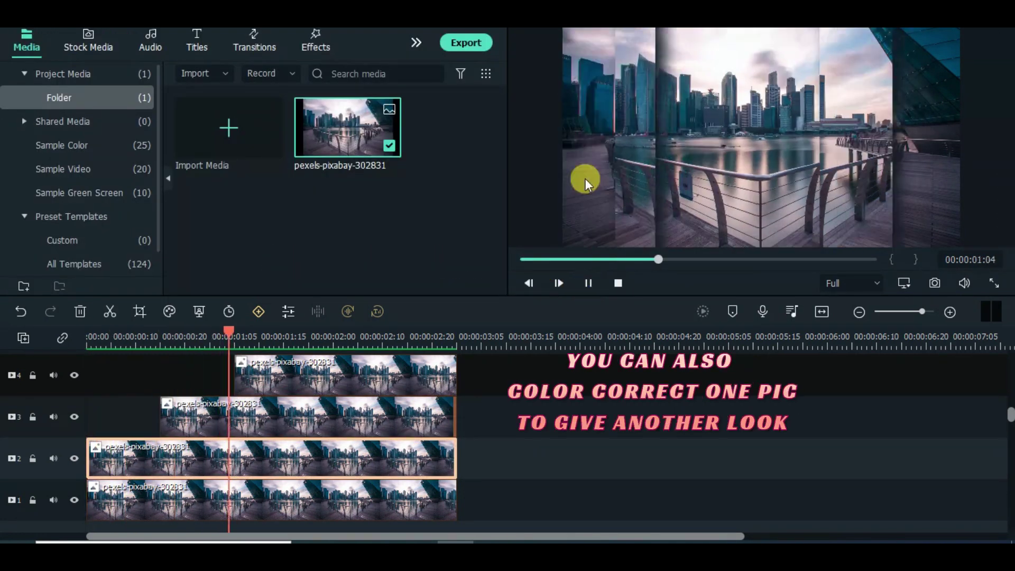
pyautogui.click(528, 282)
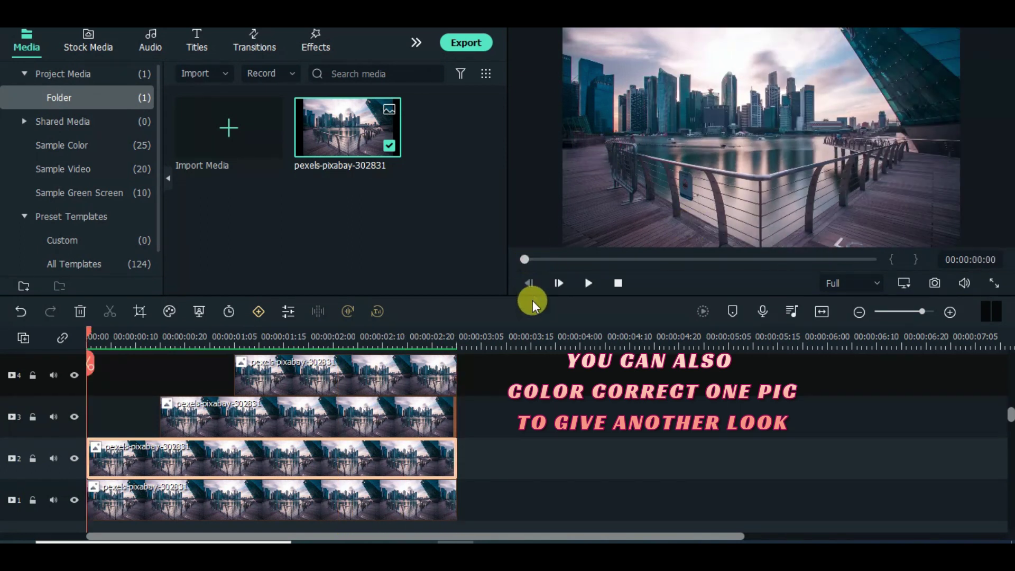
pyautogui.doubleClick(325, 413)
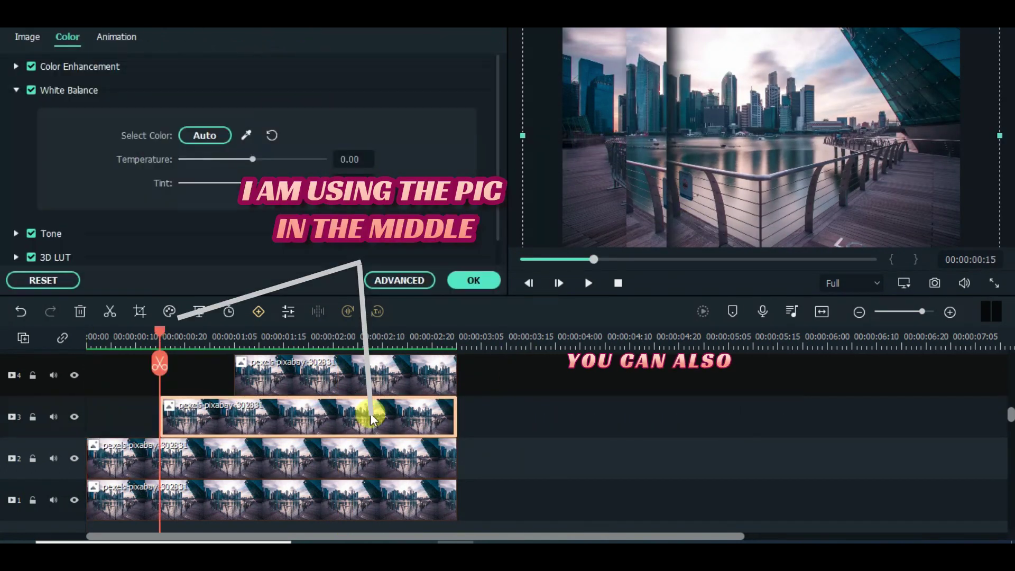
# Step: Apply the Warm Film Color Correction preset to the track 3 clip and confirm
pyautogui.click(168, 313)
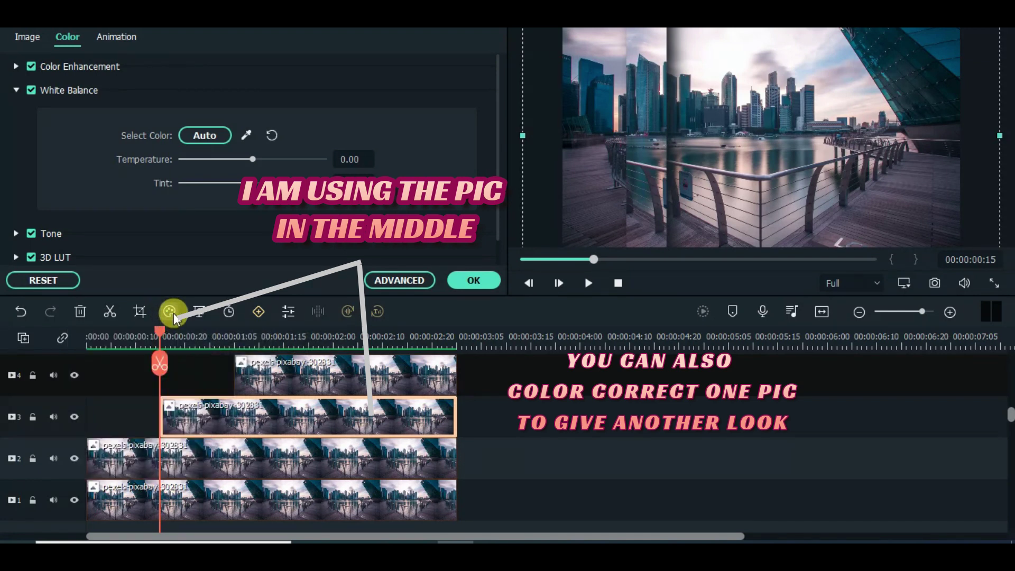
pyautogui.click(170, 311)
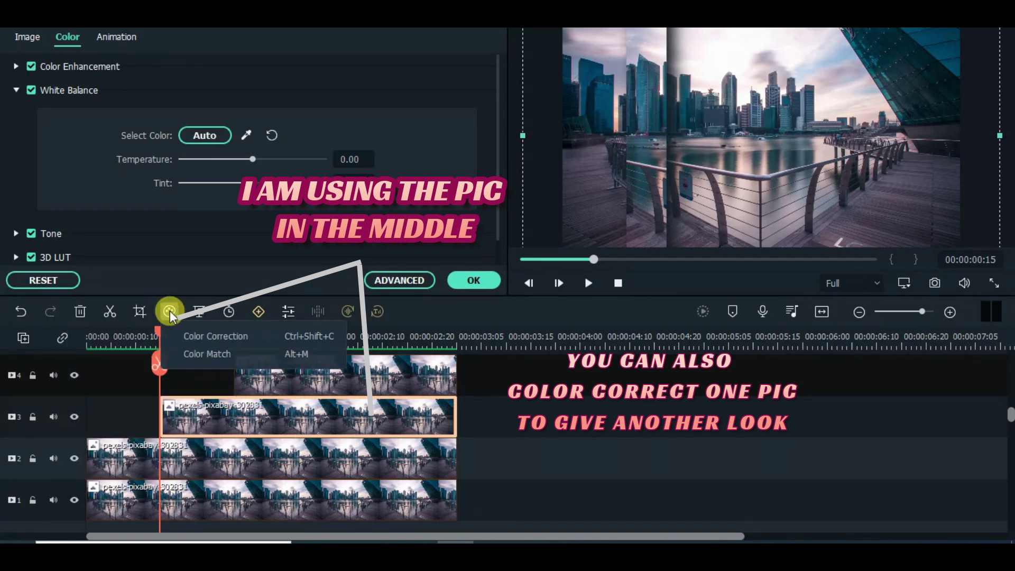
pyautogui.click(219, 334)
pyautogui.moveTo(316, 119); pyautogui.dragTo(316, 219)
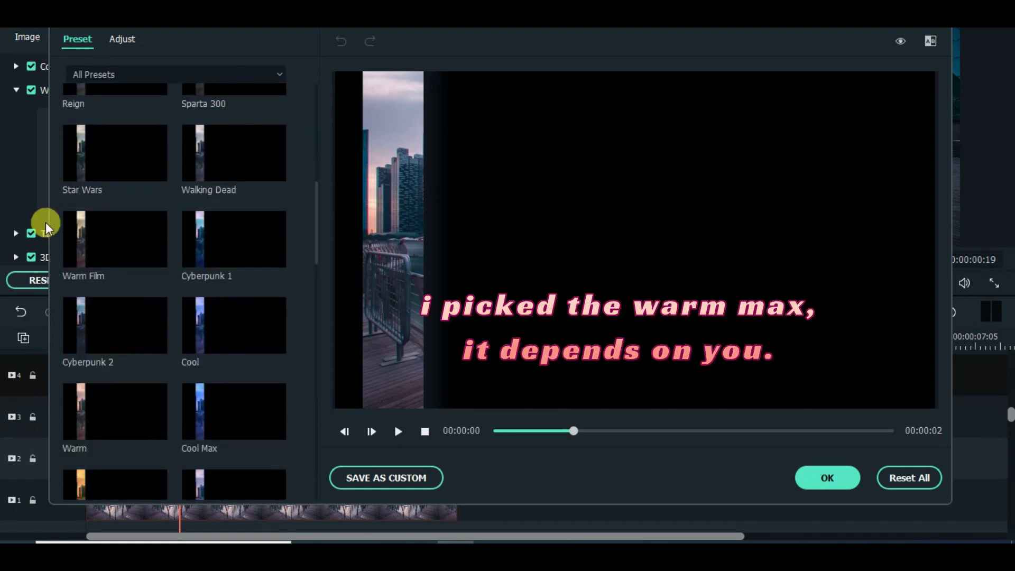
pyautogui.click(115, 237)
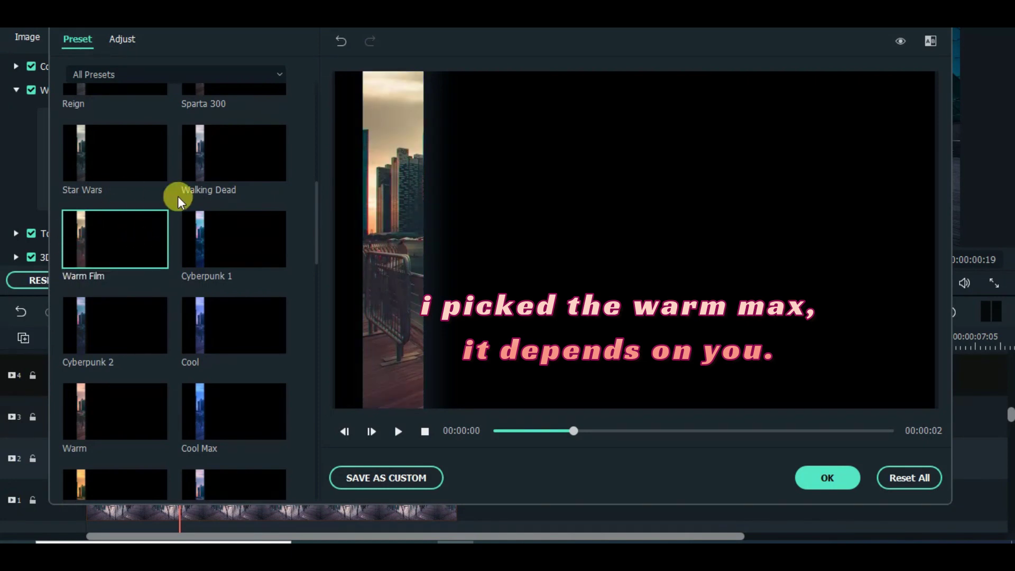
pyautogui.click(811, 476)
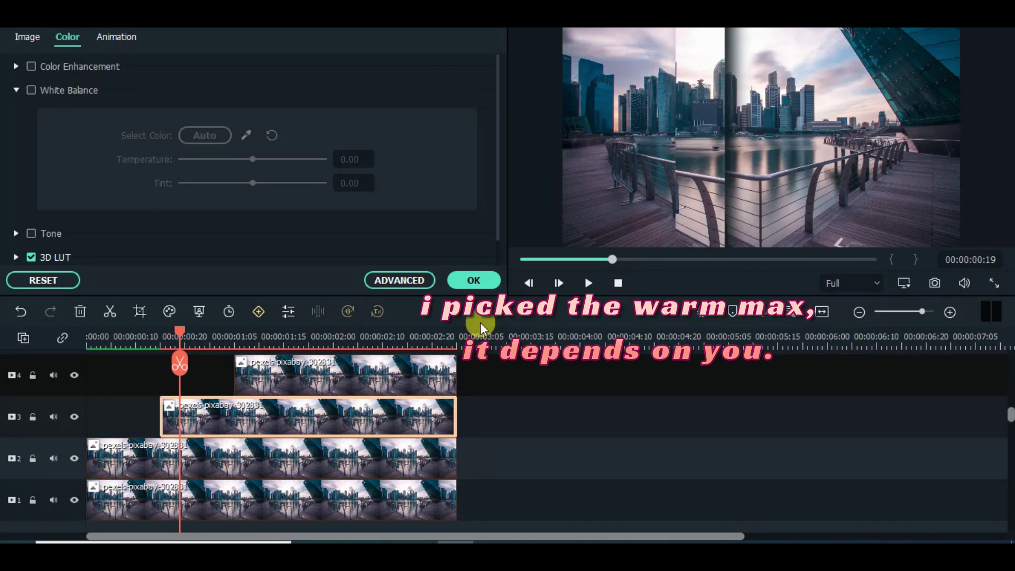
pyautogui.click(494, 280)
pyautogui.click(524, 261)
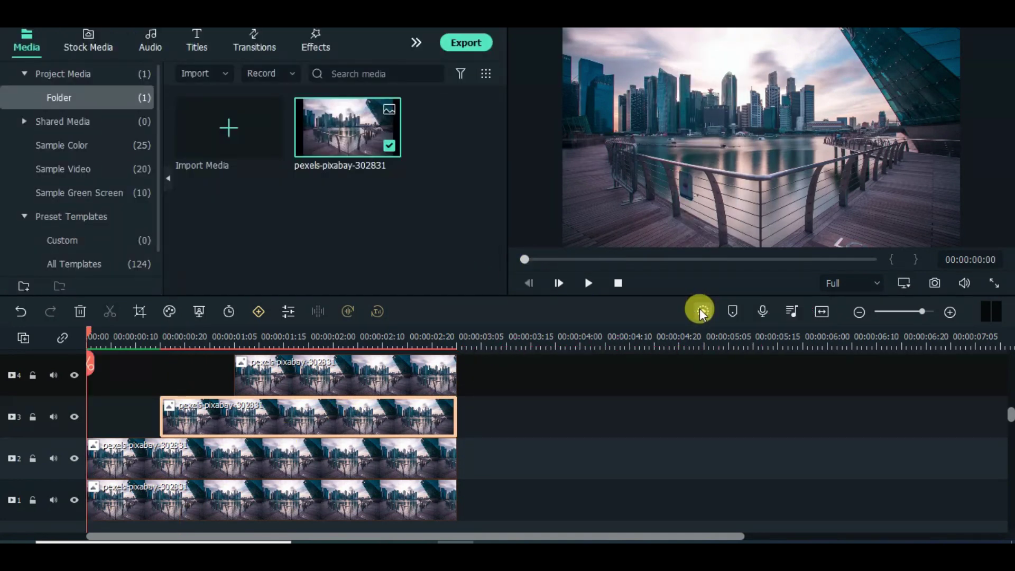
pyautogui.click(588, 283)
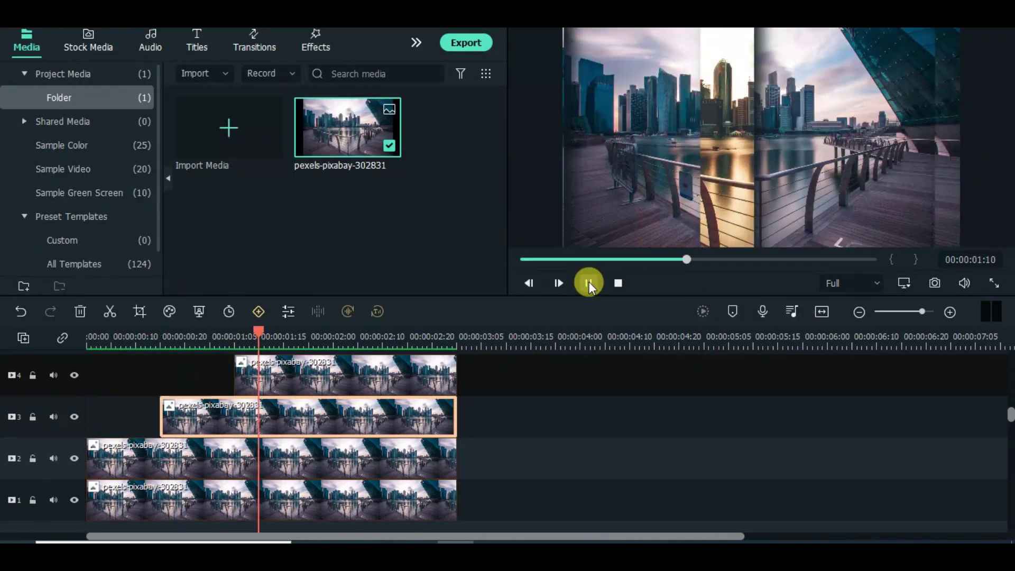
pyautogui.click(525, 261)
pyautogui.click(588, 283)
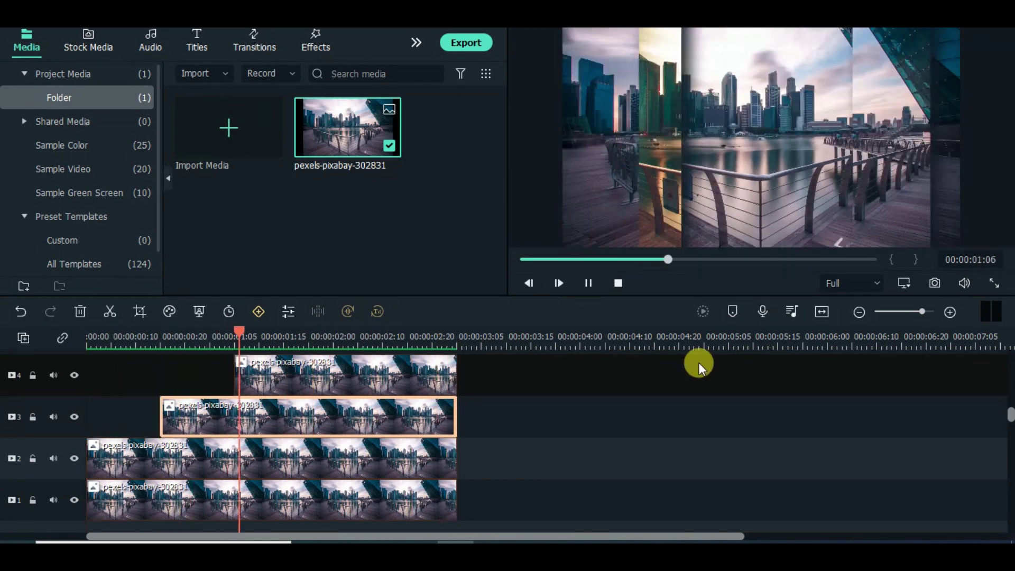
pyautogui.click(524, 258)
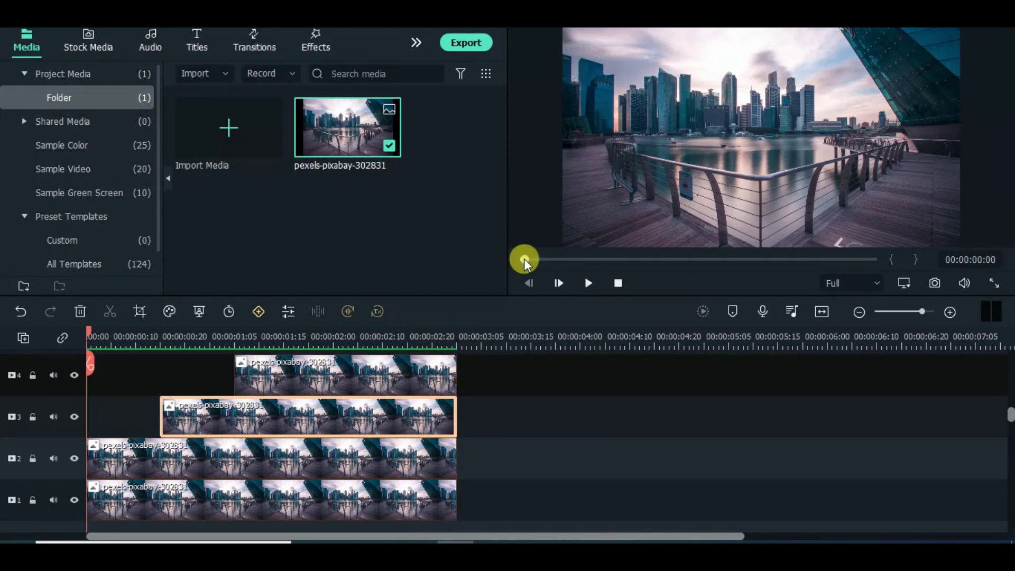
pyautogui.click(588, 282)
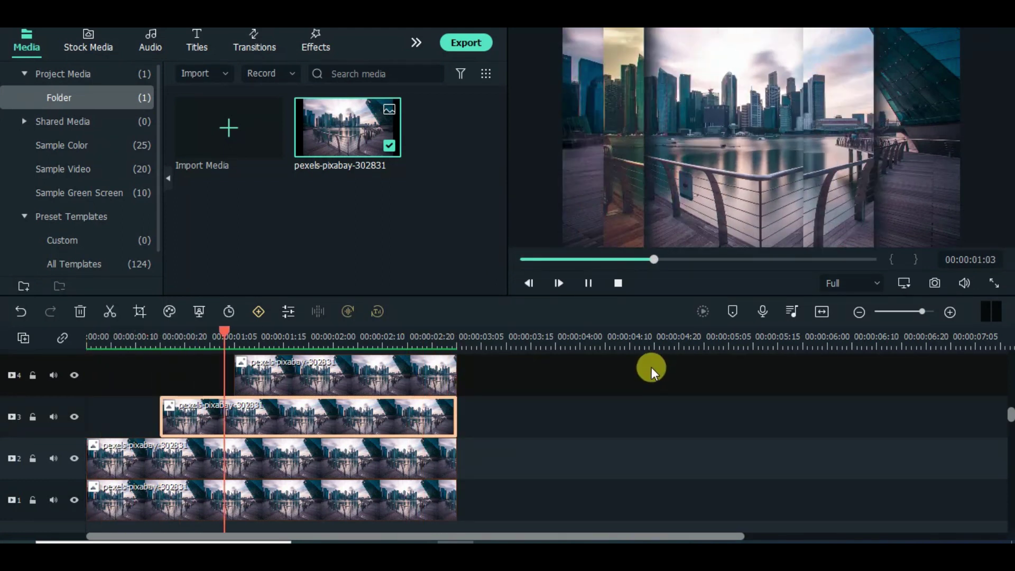